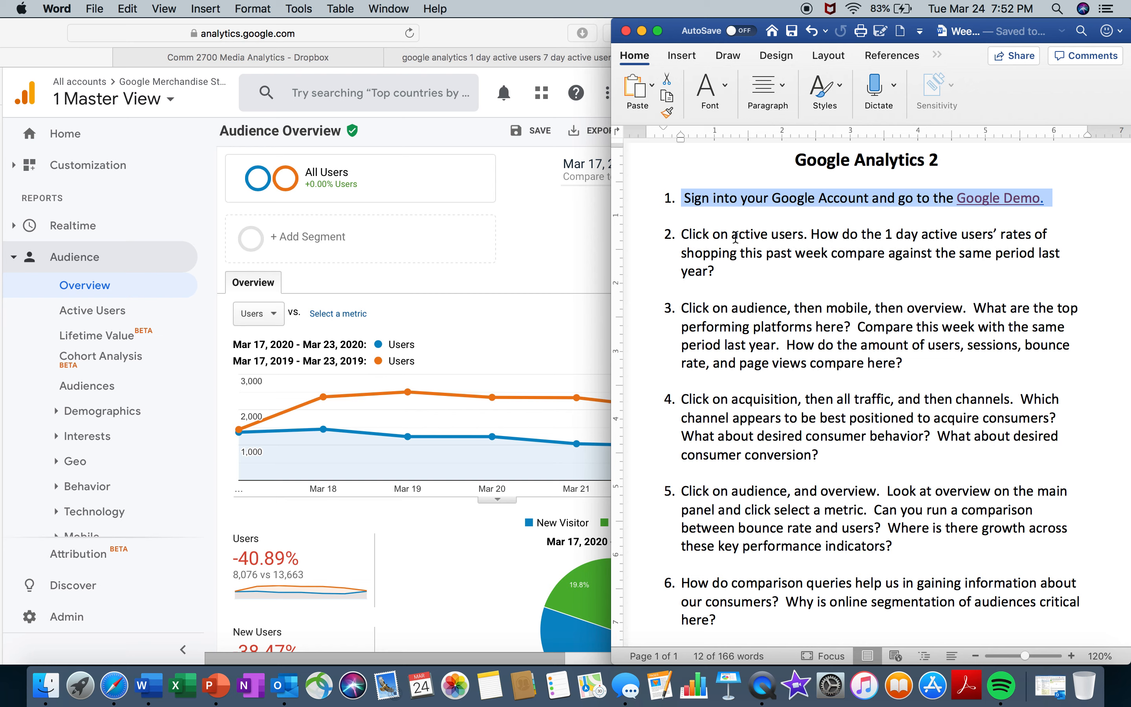
- Review question 2 in the Word worksheet and switch to Safari to open the Active Users report under Audience
click(890, 271)
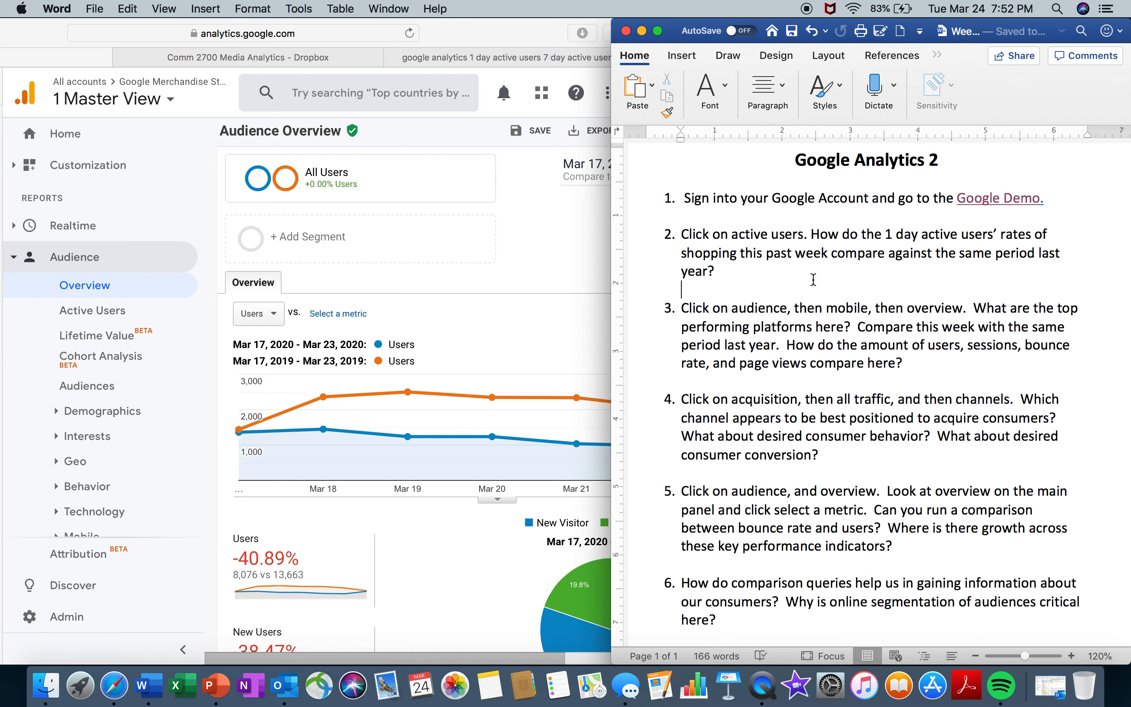
drag(813, 280, 687, 230)
click(683, 236)
click(133, 314)
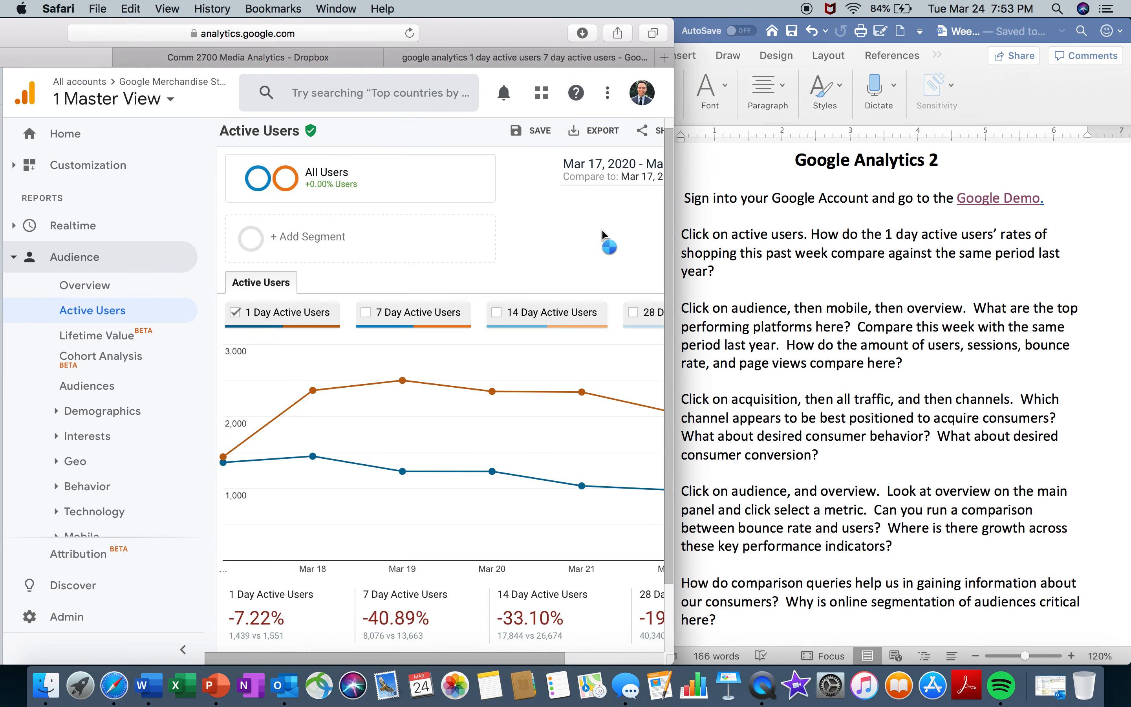
- Turn off the date comparison in the Active Users report, keeping only Mar 17, 2020 - Mar 23, 2020
click(632, 178)
click(493, 240)
click(503, 267)
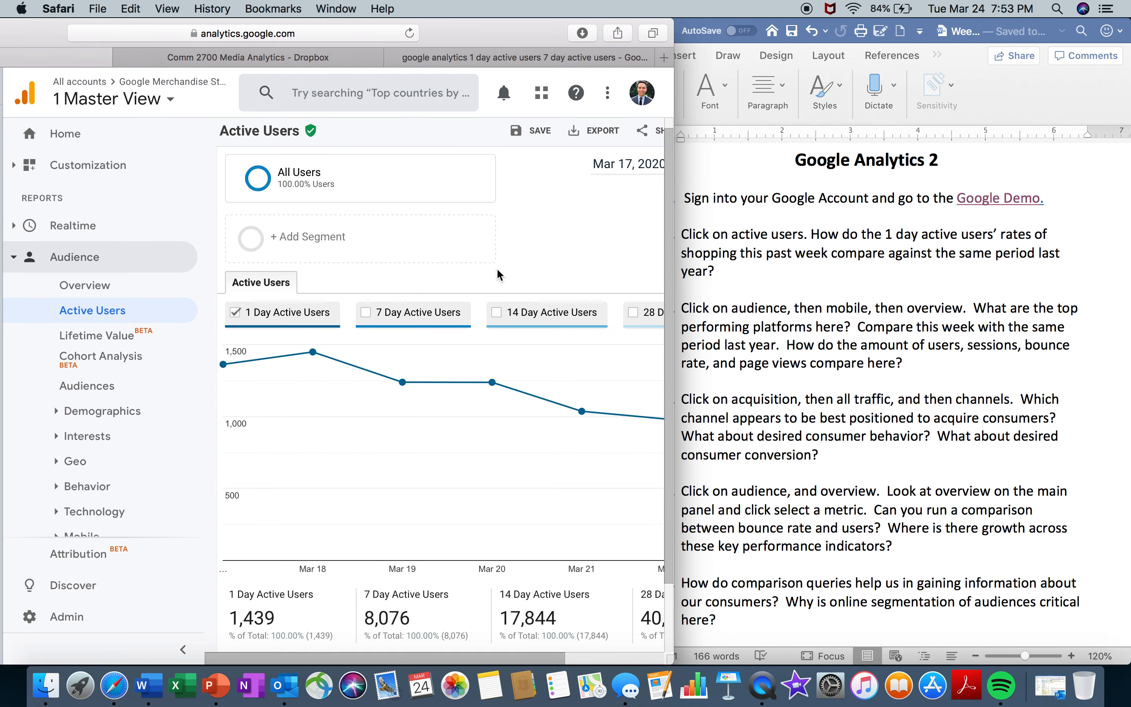
- Widen the browser window and examine the 1, 7, 14 and 28 Day Active Users figures and chart
drag(673, 316, 778, 316)
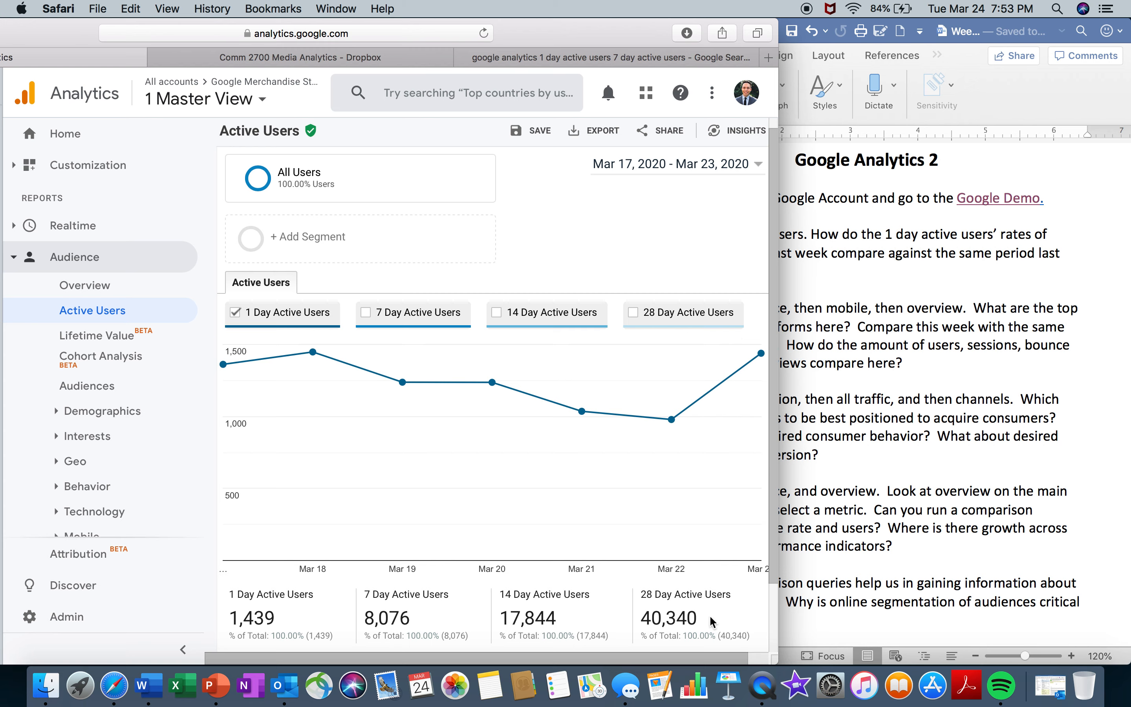
mouse_move(670, 605)
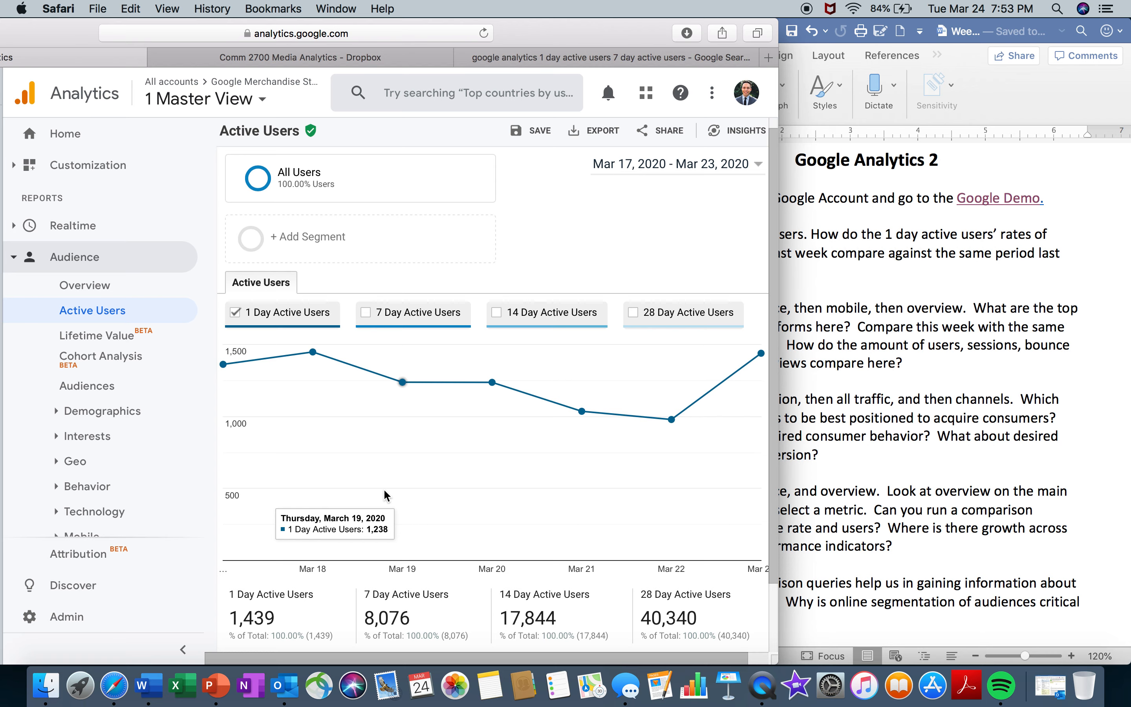
scroll(767, 206, down, 2)
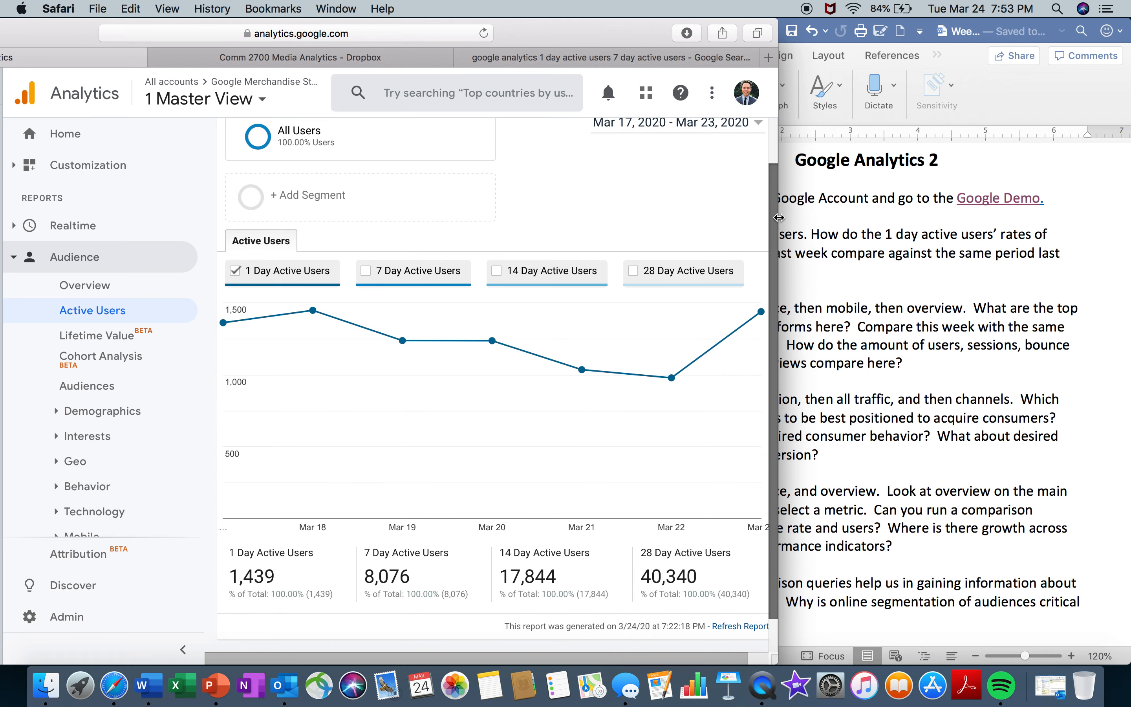
- Highlight question 2's comparison wording in Word and, in Safari, compare active users for Mar 17-23, 2020 with the previous year
drag(779, 218, 612, 218)
drag(849, 272, 824, 243)
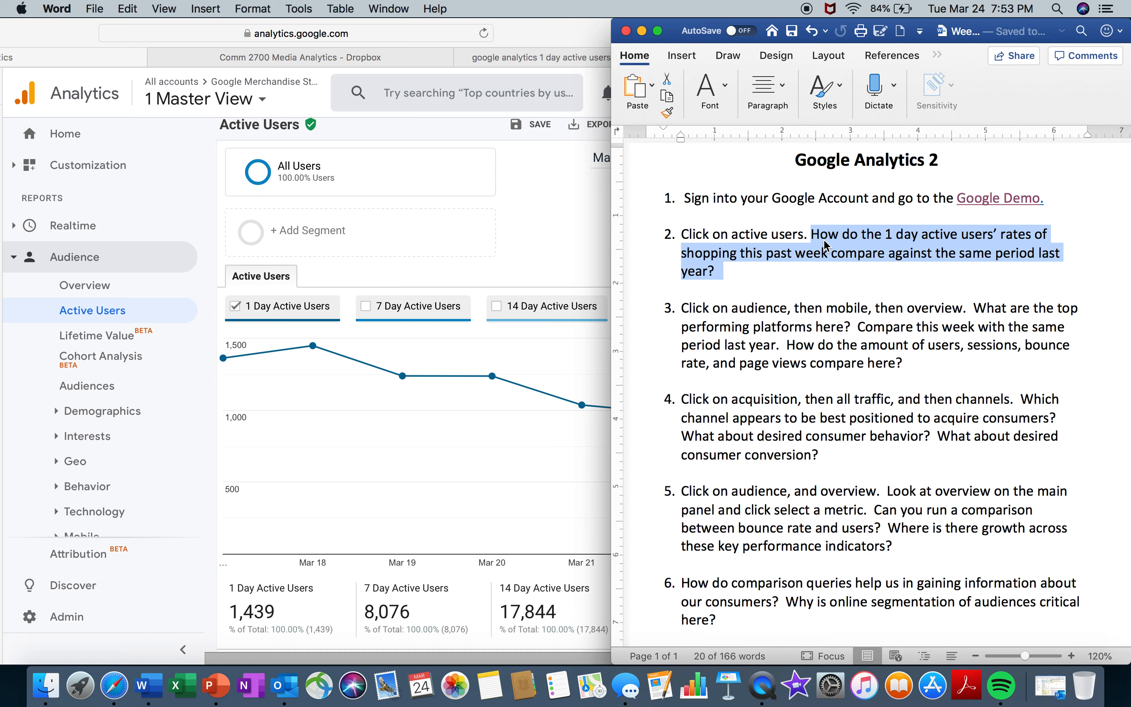
click(544, 199)
click(676, 157)
click(619, 224)
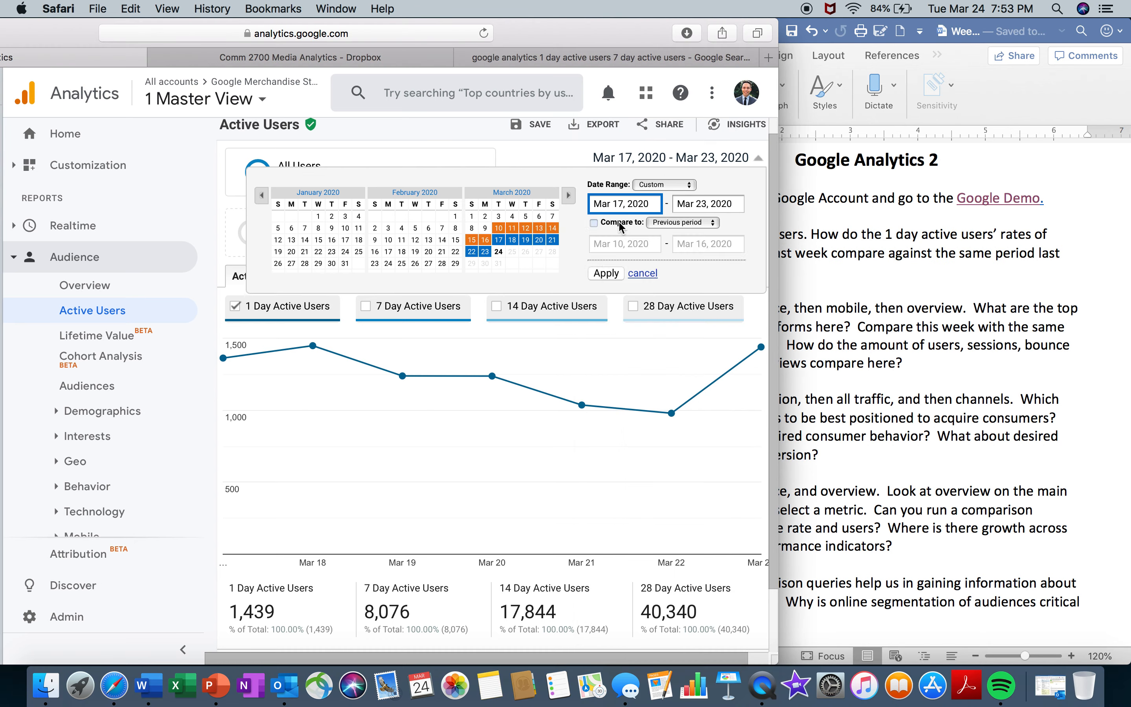
click(680, 228)
click(687, 240)
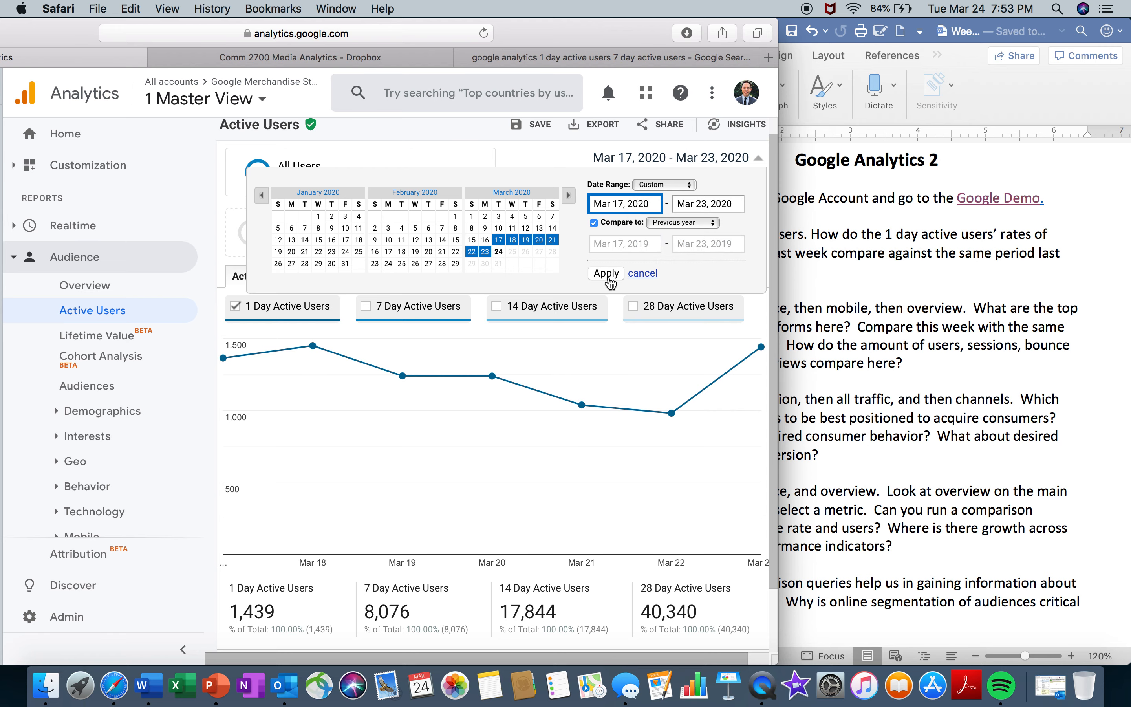
click(606, 274)
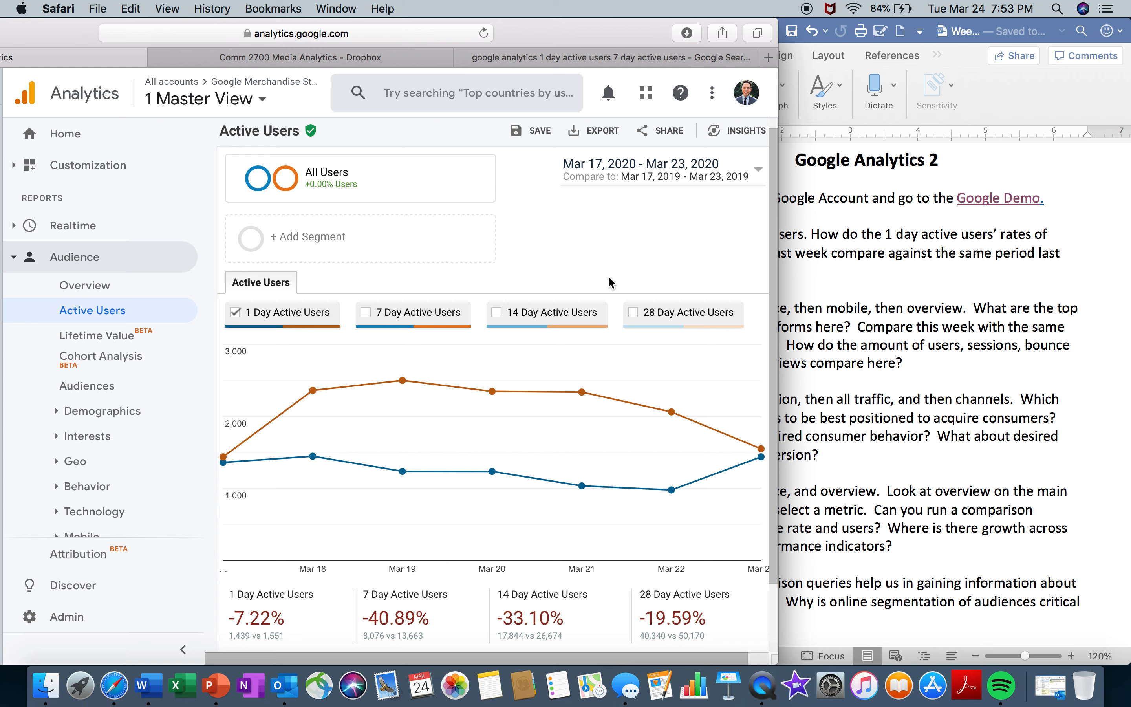
- Switch to the Word worksheet and highlight question 3 about mobile platforms
click(1068, 327)
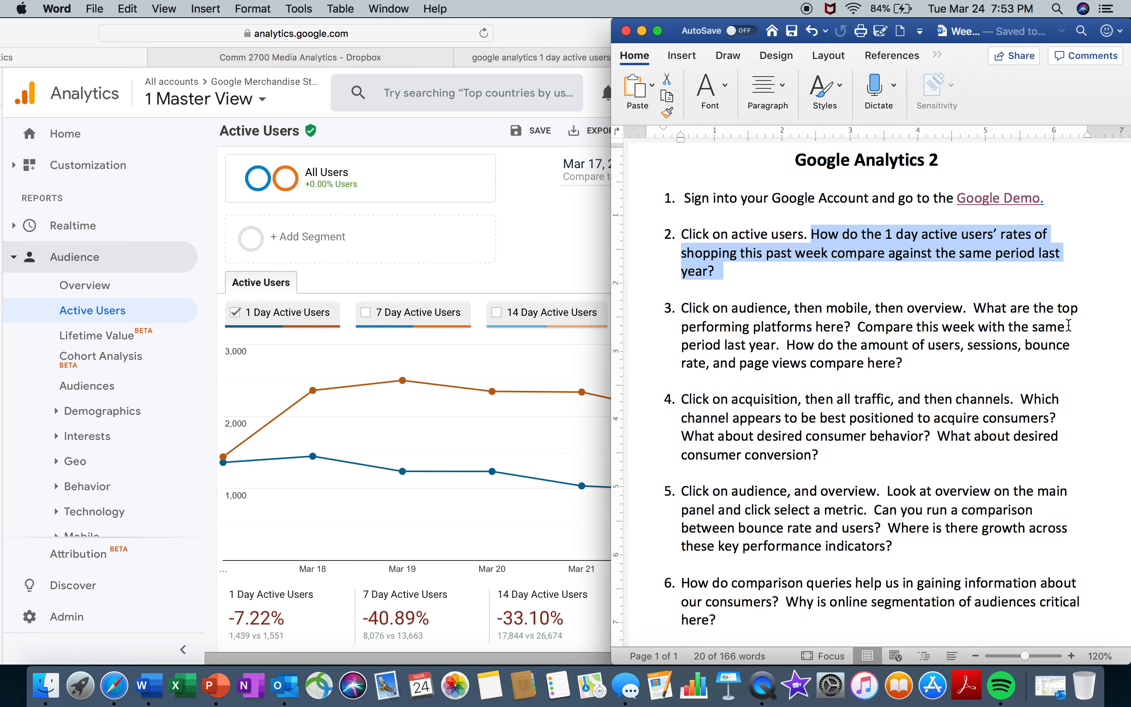
click(963, 374)
drag(681, 307, 902, 364)
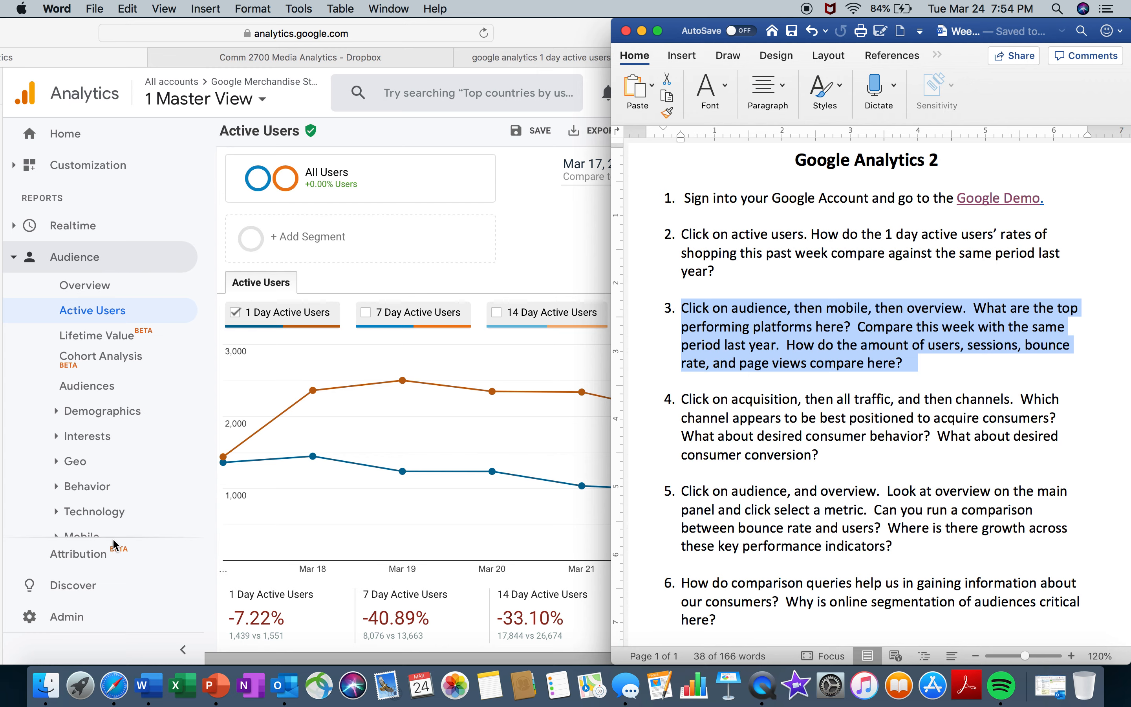
- Switch to Safari and open the Overview report in the Mobile section of Audience
click(89, 534)
drag(202, 380, 206, 472)
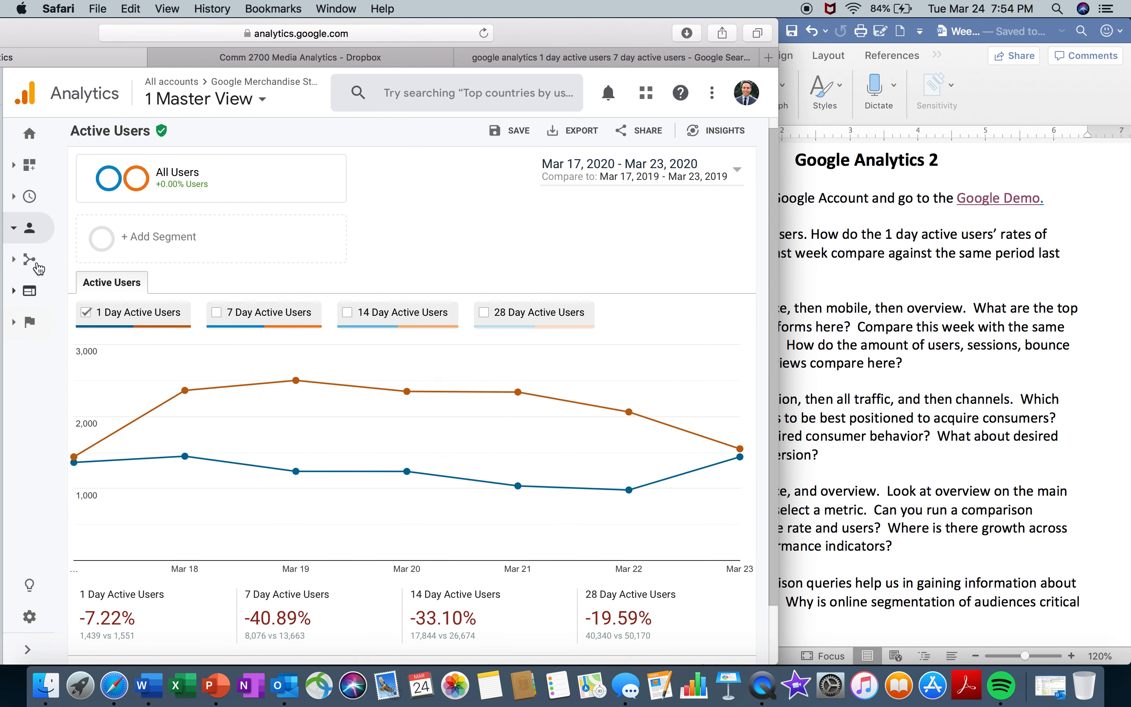
mouse_move(149, 300)
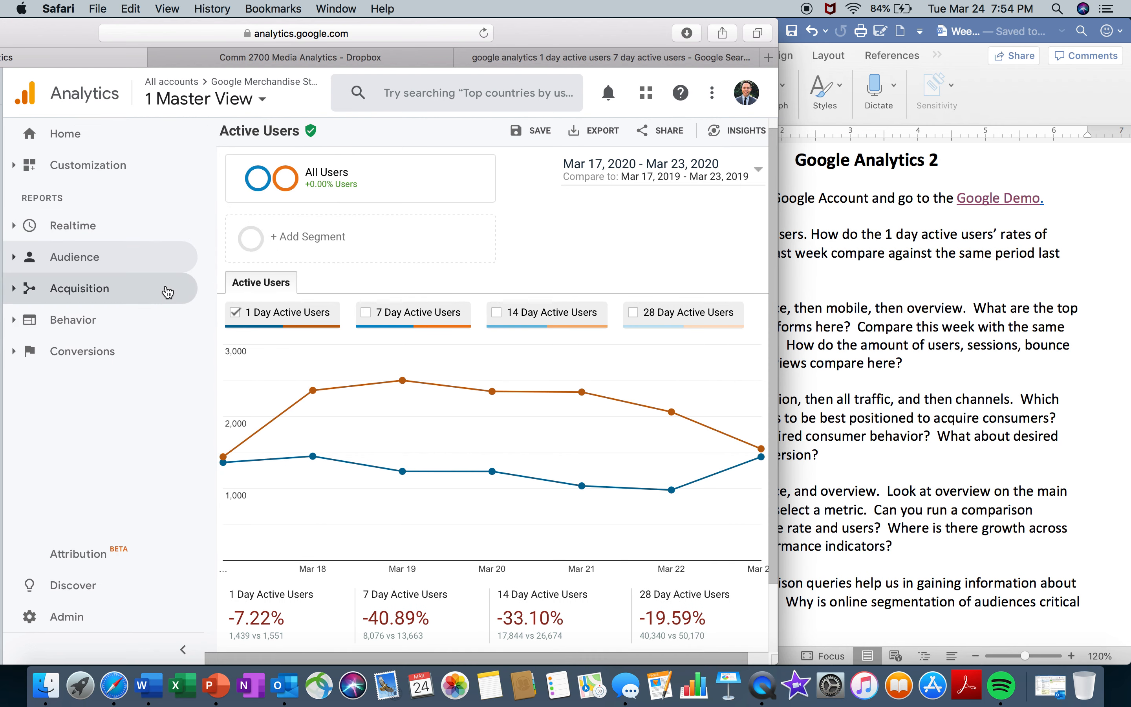
click(164, 260)
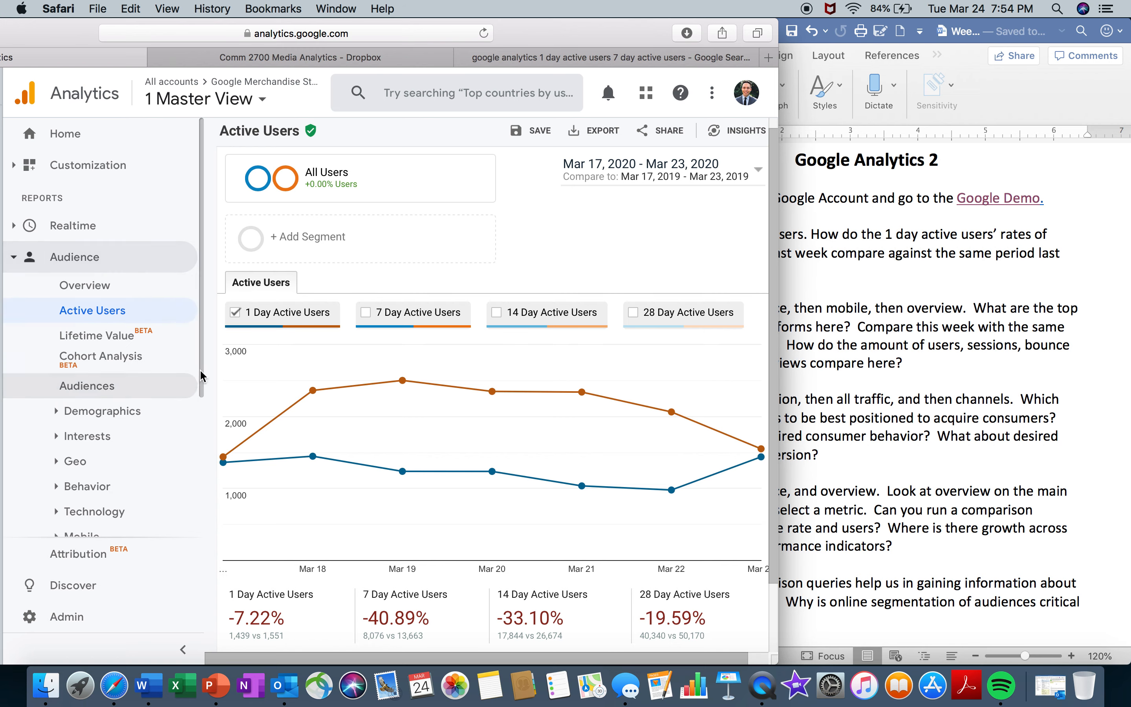
scroll(202, 378, down, 5)
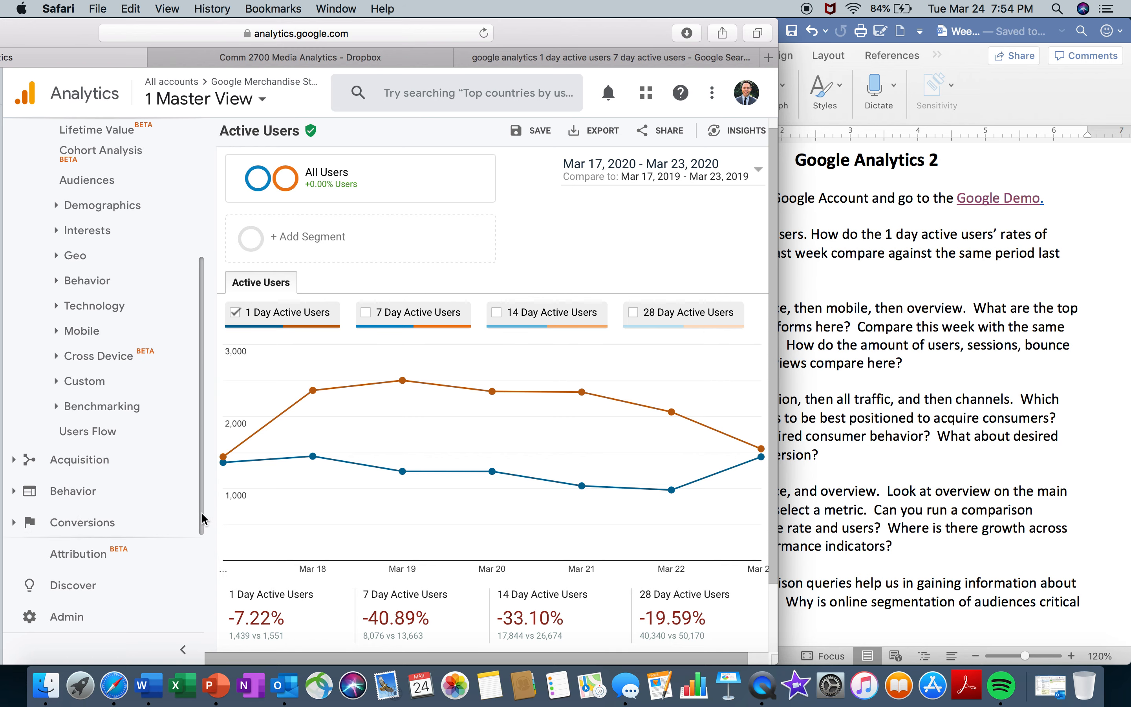
click(82, 364)
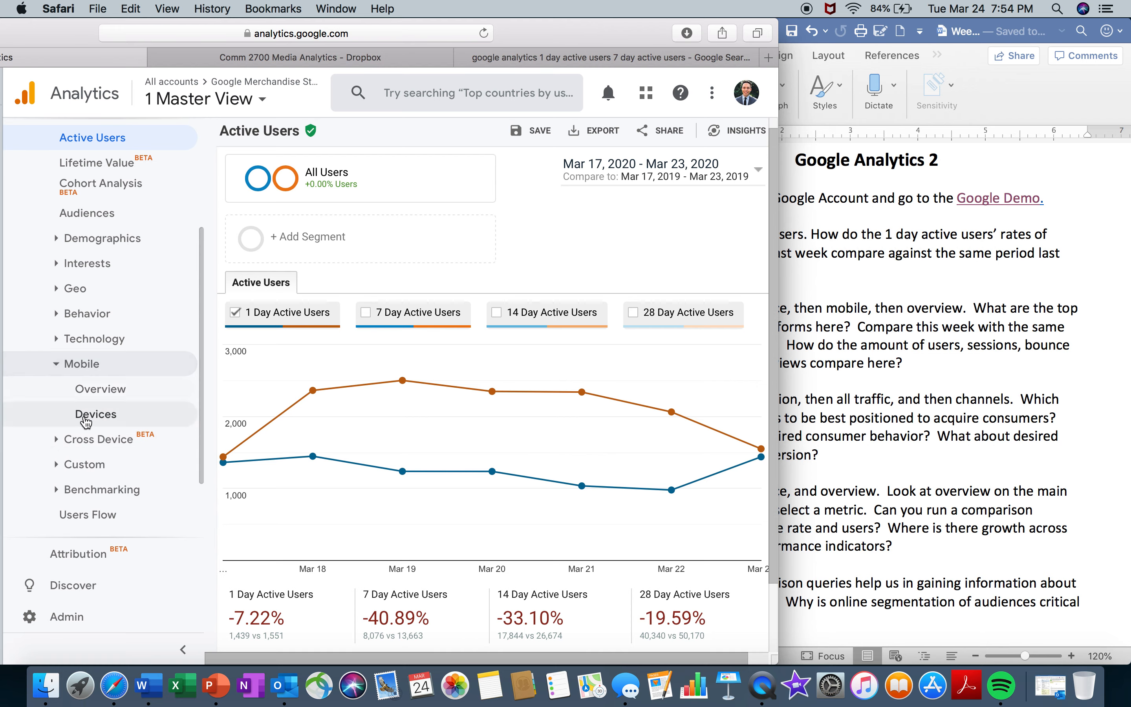
click(111, 395)
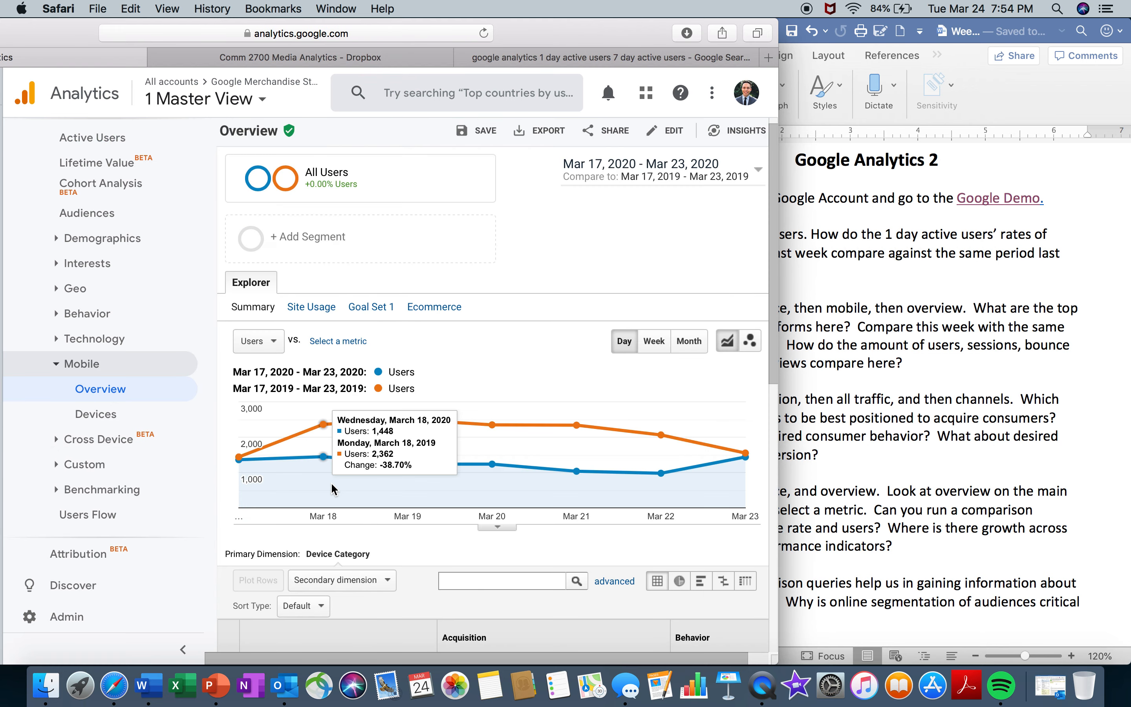
- Remove the previous-year date comparison from the Mobile Overview report
click(693, 178)
click(594, 240)
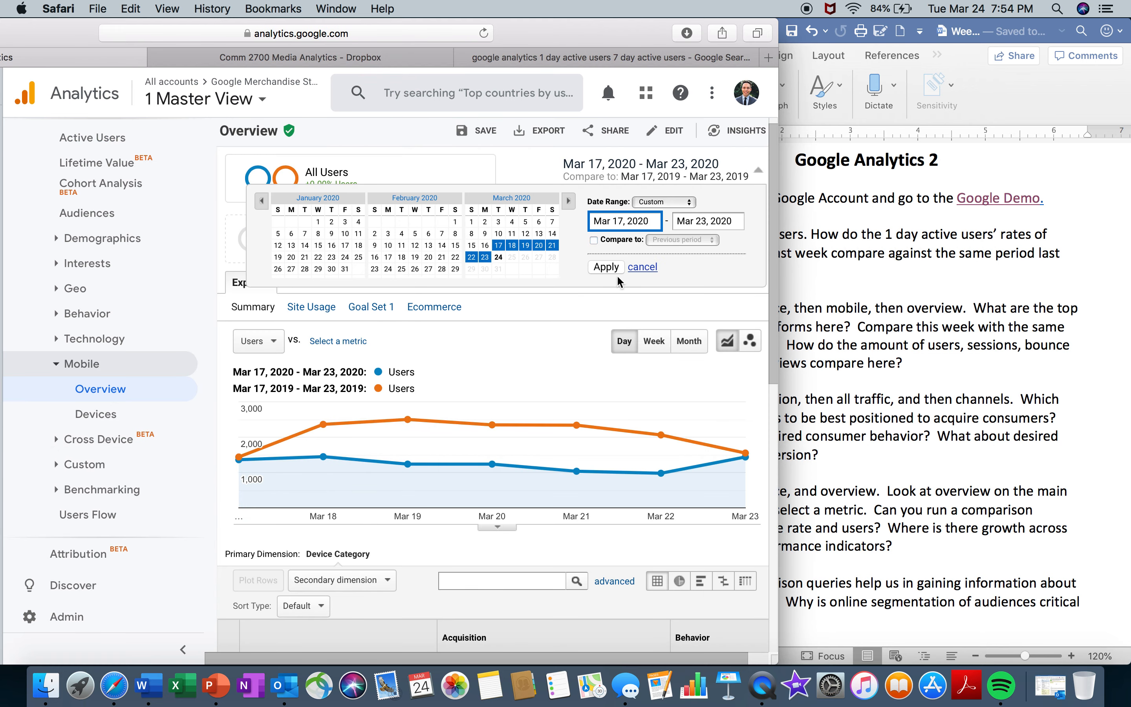
click(606, 290)
- Reread question 3 in Word, return to Safari and examine the device category table with its Users, New Users, Sessions and Bounce Rate definitions
click(998, 345)
triple_click(998, 345)
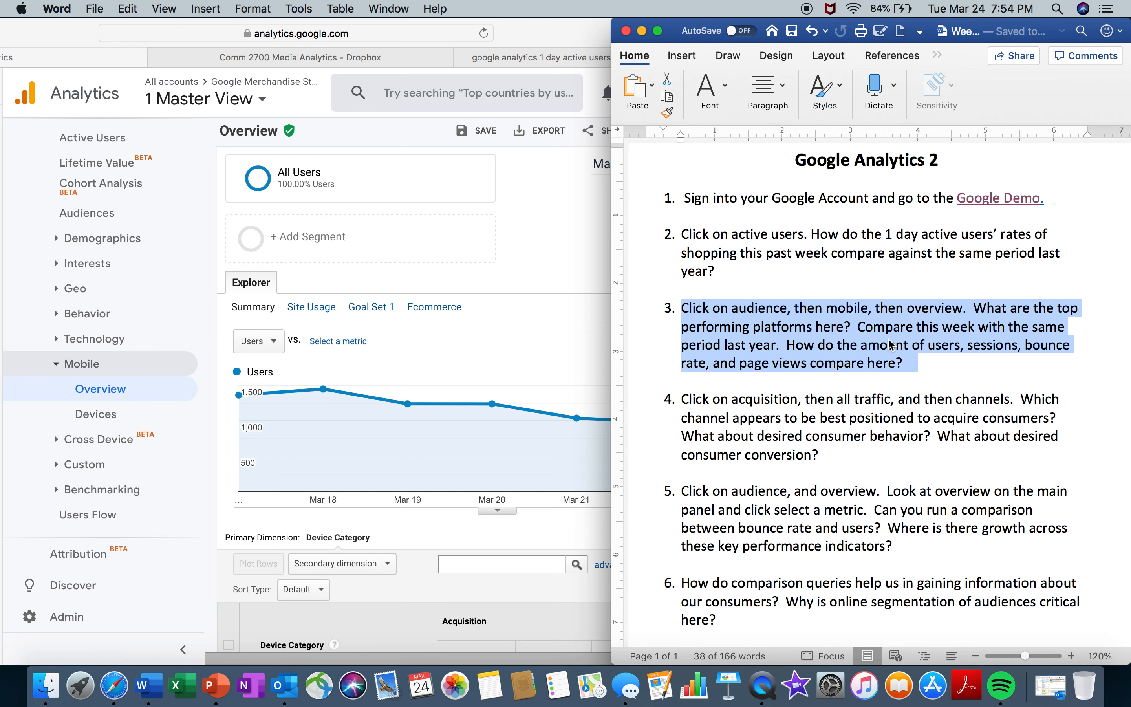
click(545, 226)
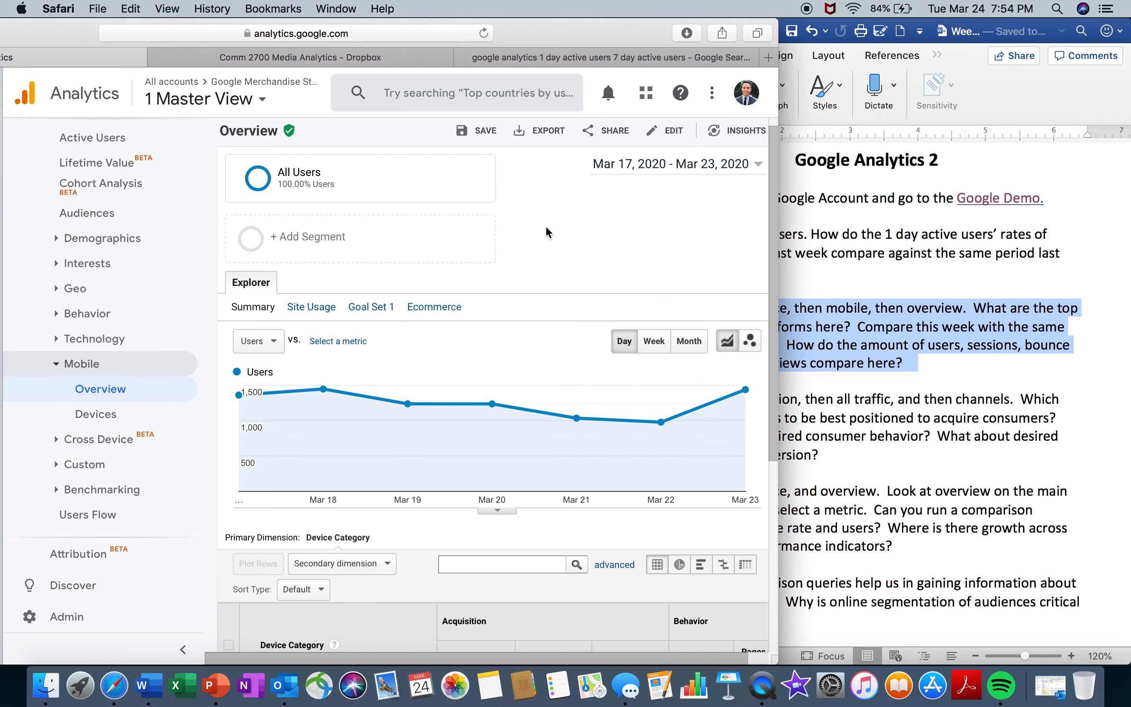
drag(774, 309, 800, 537)
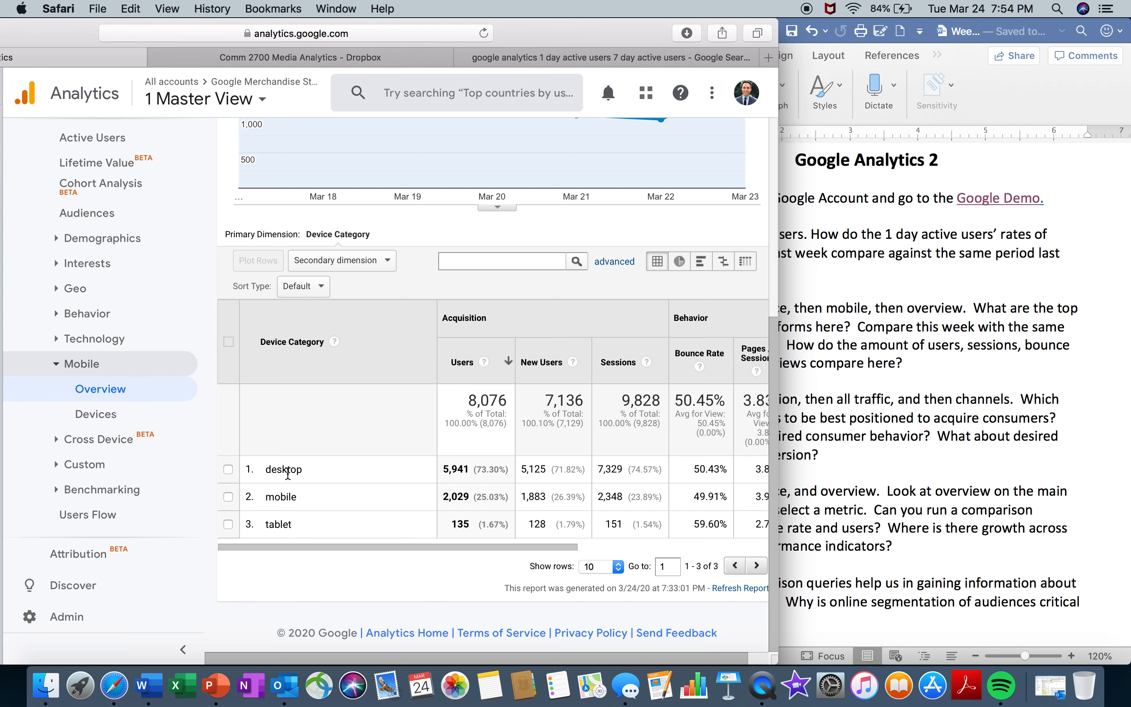
drag(372, 546, 455, 524)
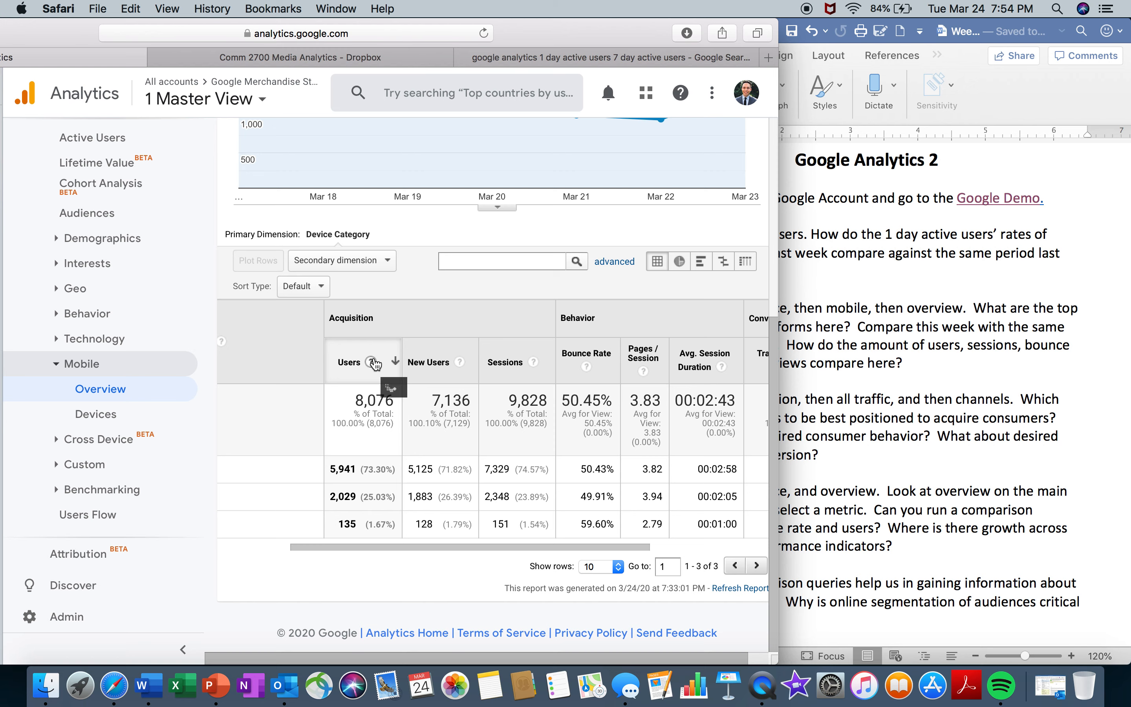
mouse_move(376, 363)
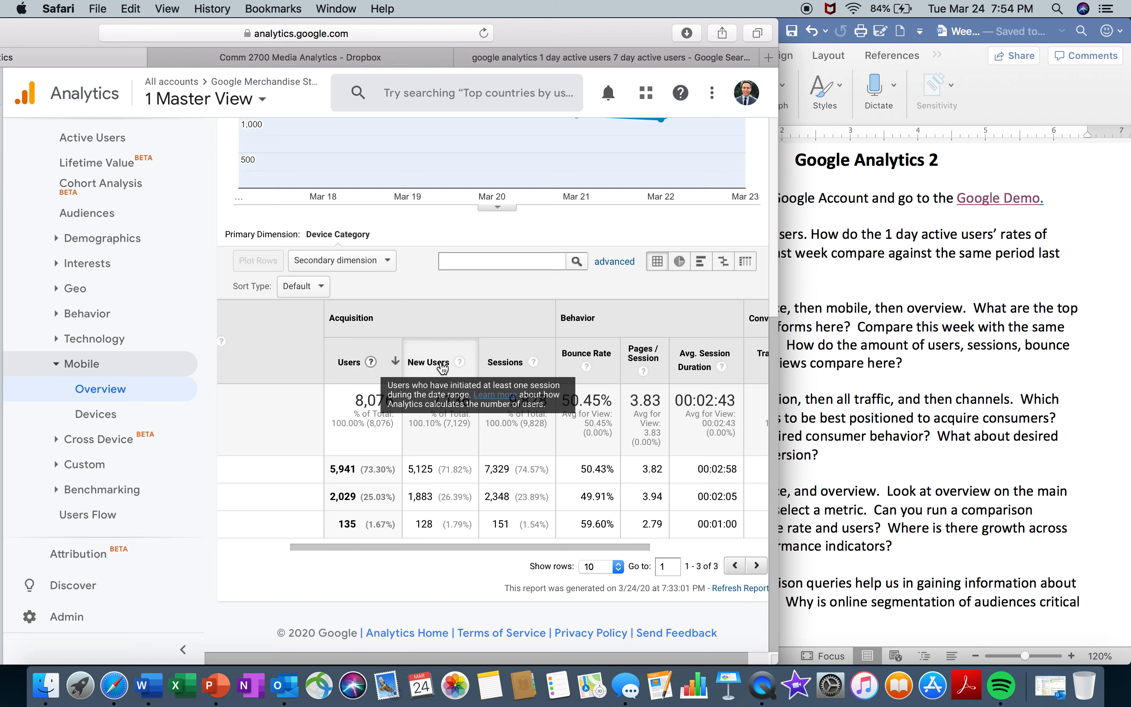
mouse_move(467, 368)
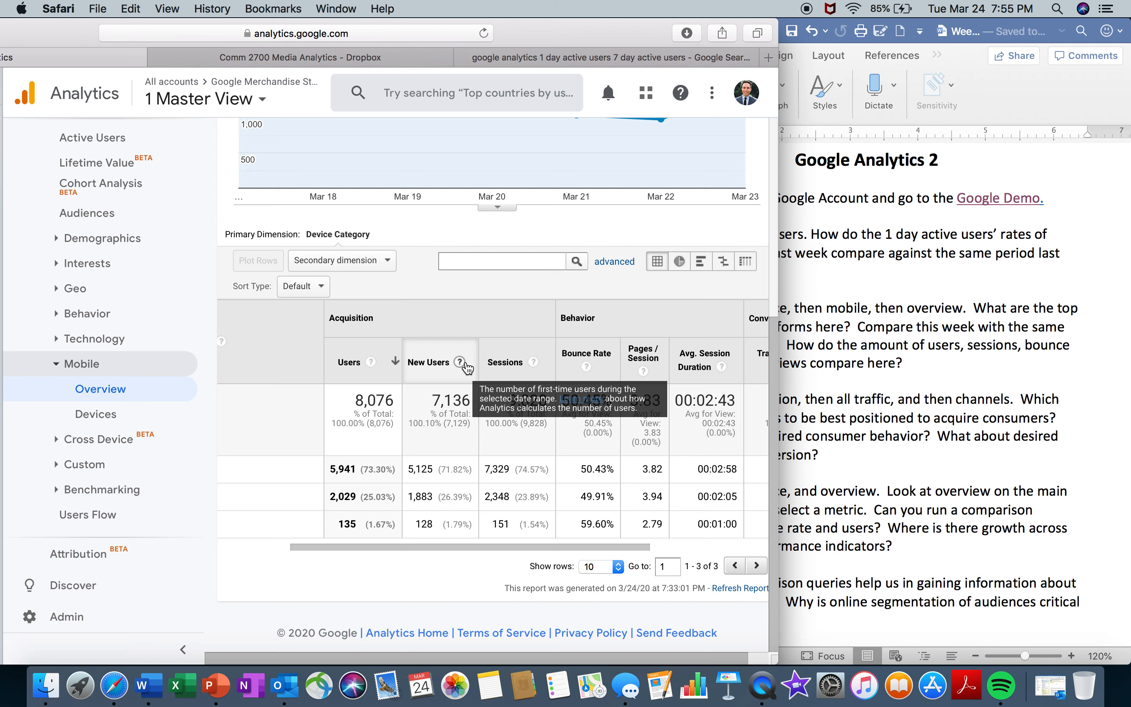
mouse_move(534, 365)
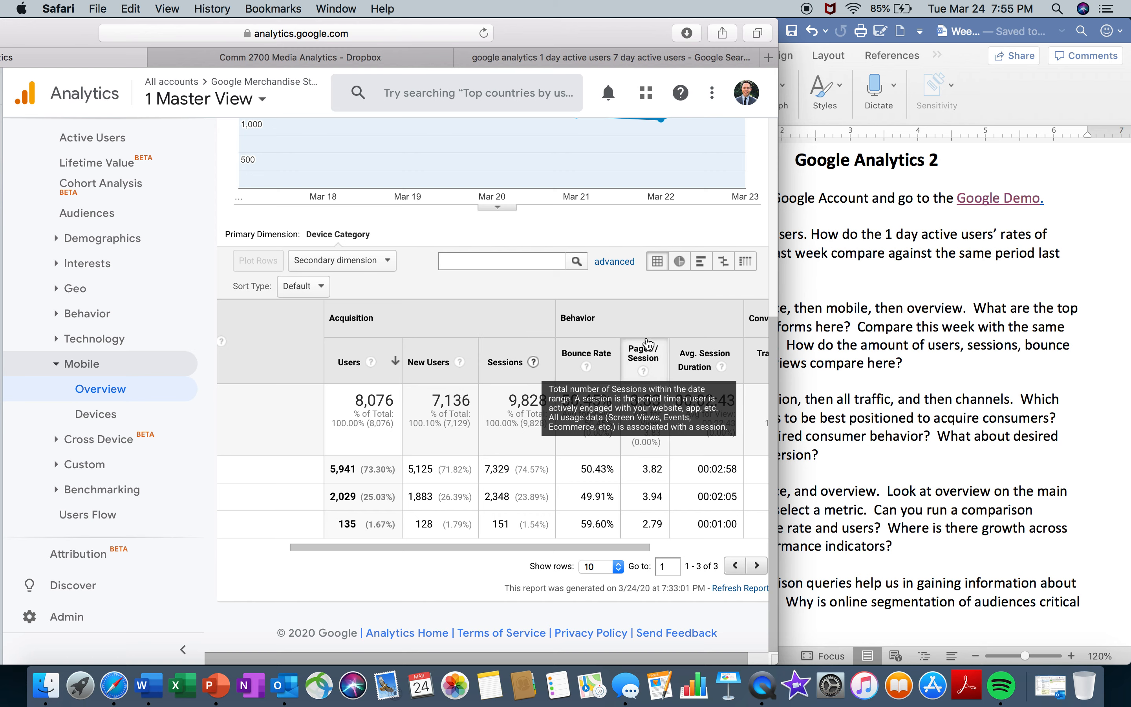
mouse_move(588, 370)
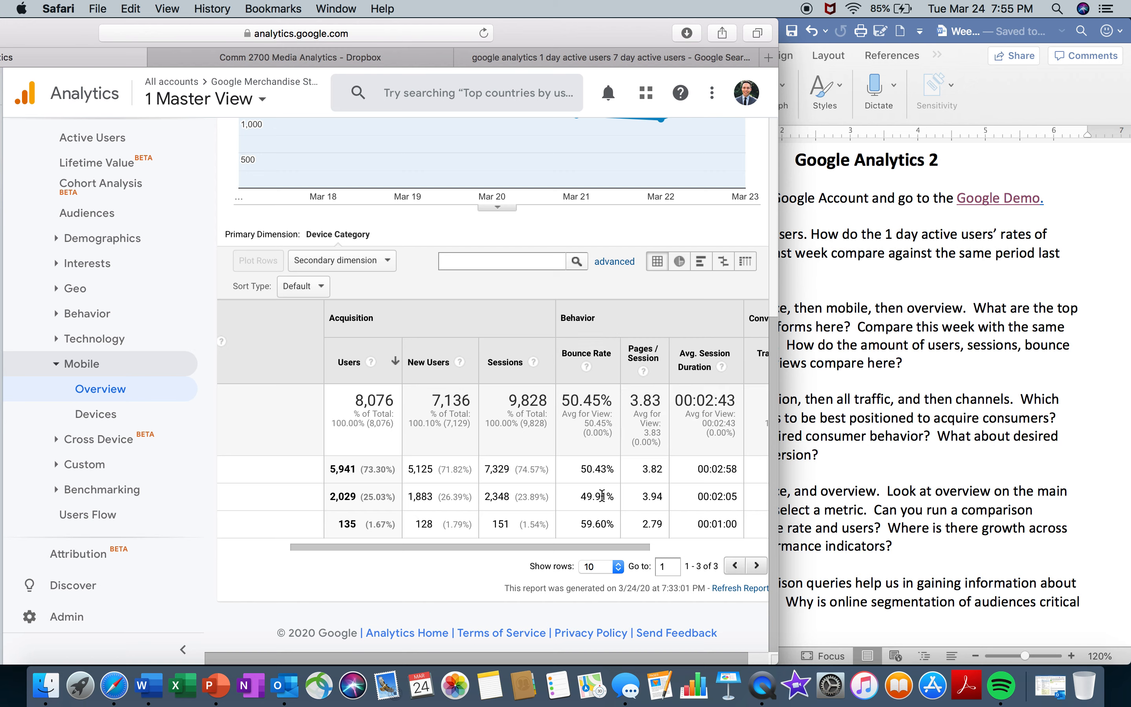
- Widen the browser window and examine average session duration, transactions and revenue for the desktop, mobile and tablet rows
drag(617, 546, 580, 549)
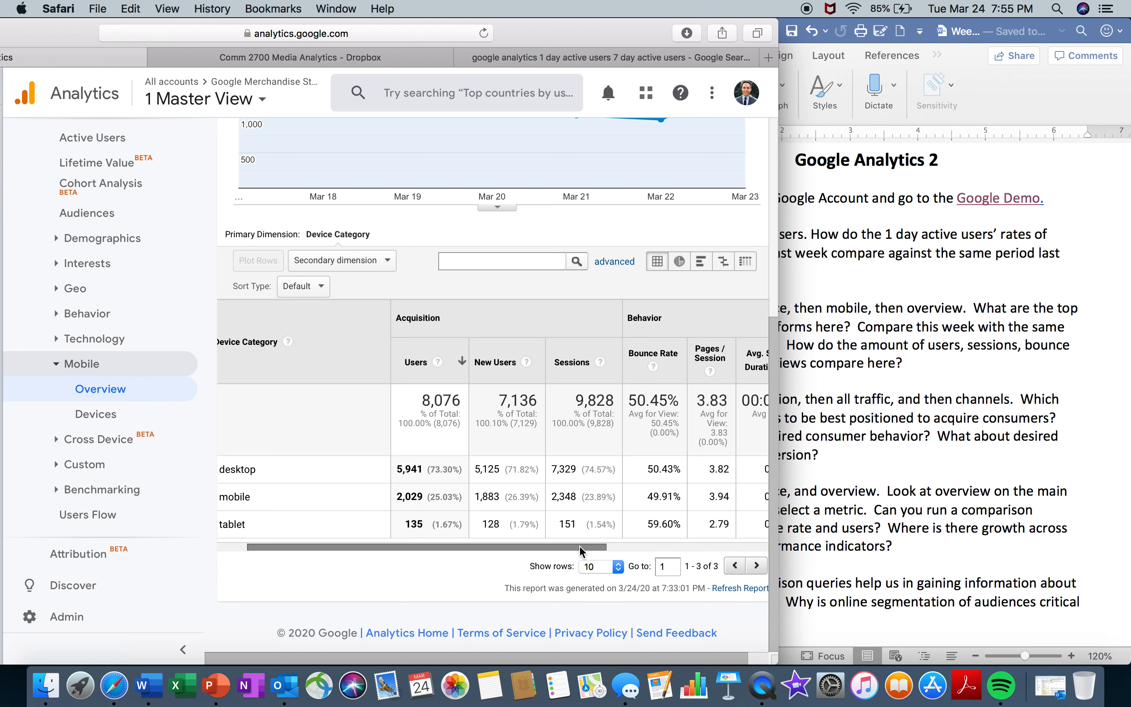
drag(779, 525, 894, 524)
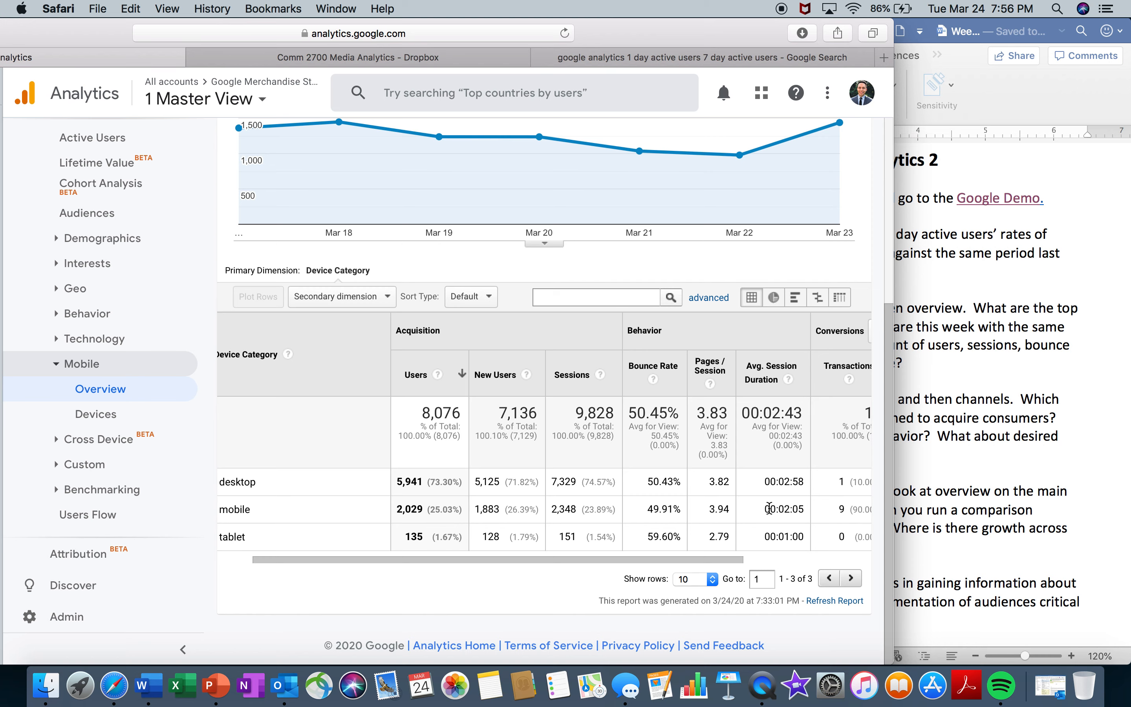
drag(767, 508, 807, 508)
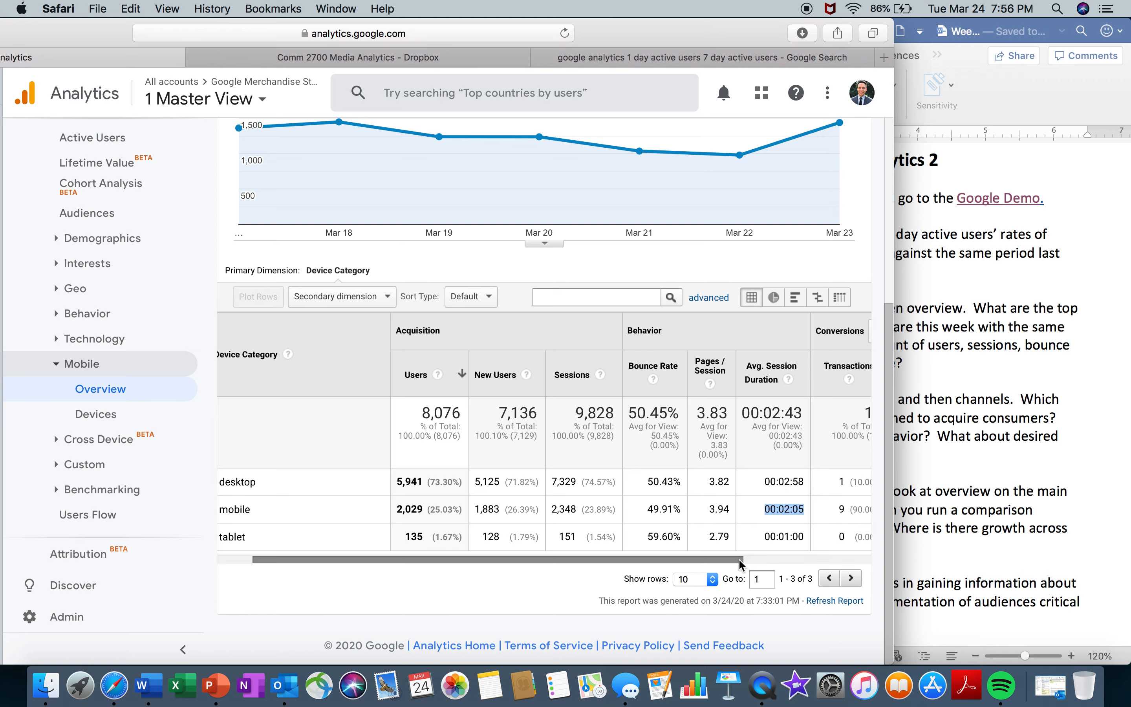
scroll(757, 546, right, 5)
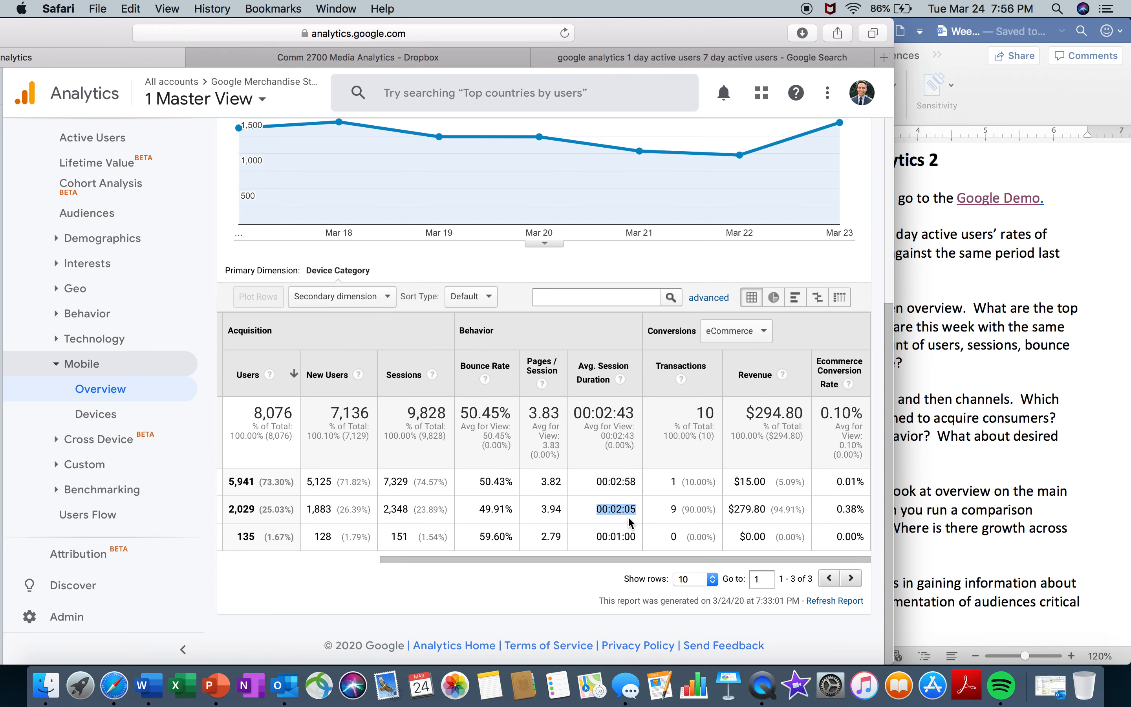
drag(606, 482, 636, 480)
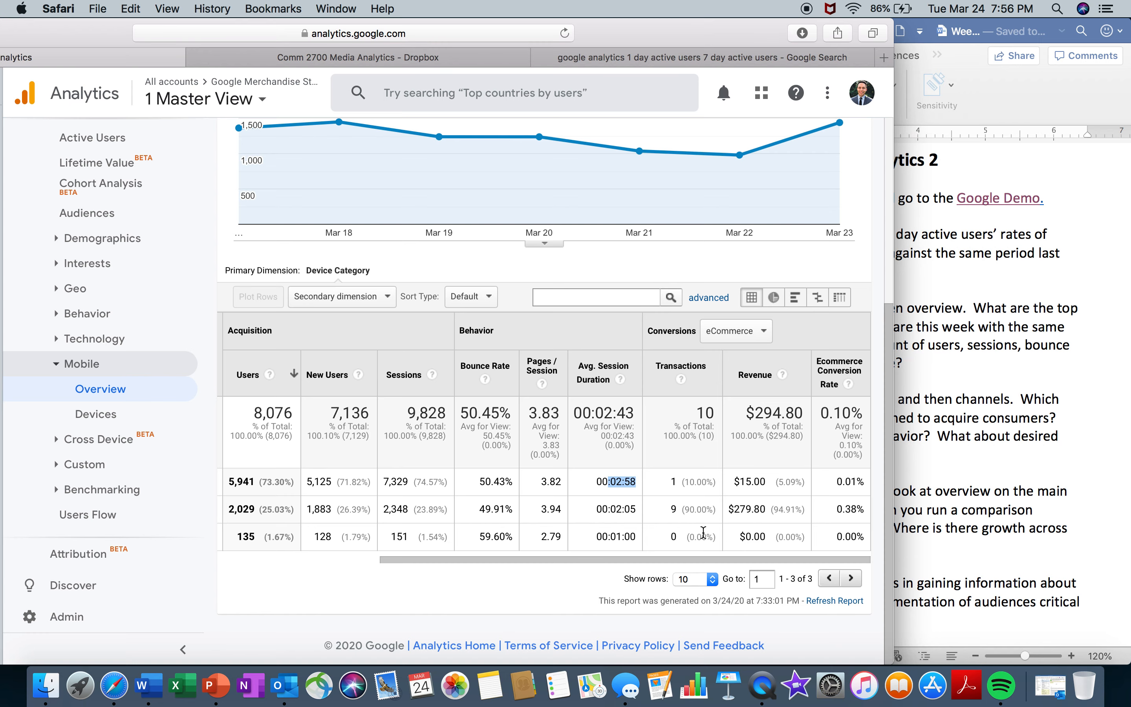
drag(714, 558, 495, 561)
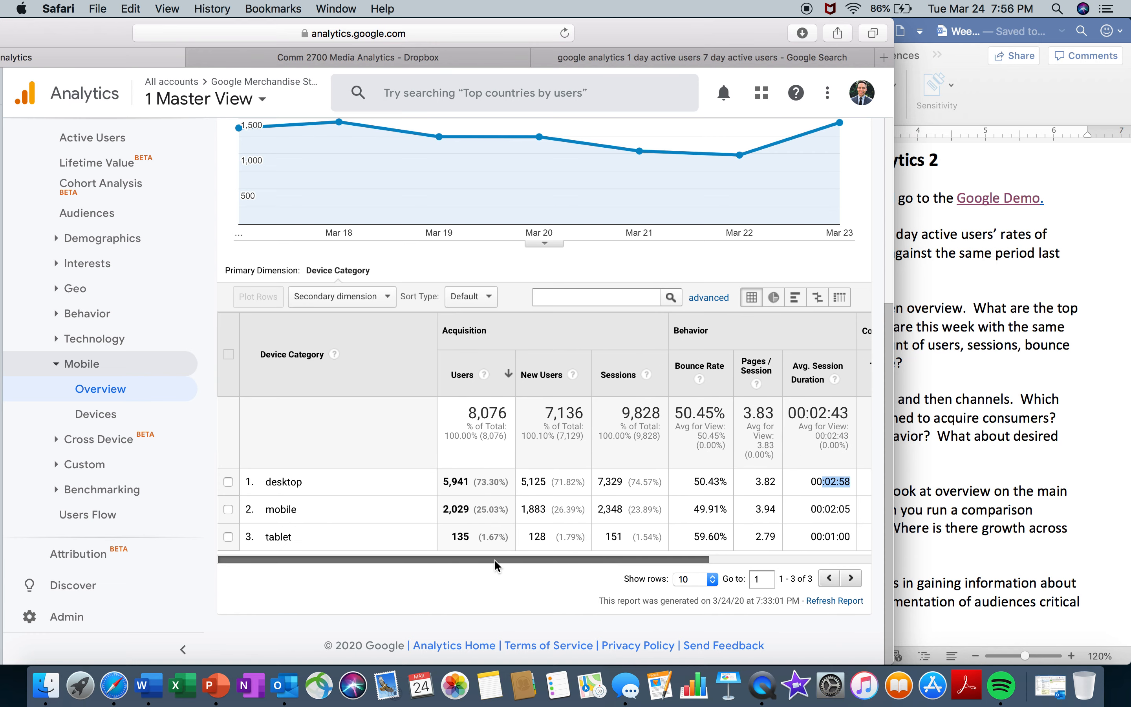
- Recheck question 3 in Word, return to Safari and compare the Mobile Overview report's Mar 17–23, 2020 device data with the previous year
click(980, 365)
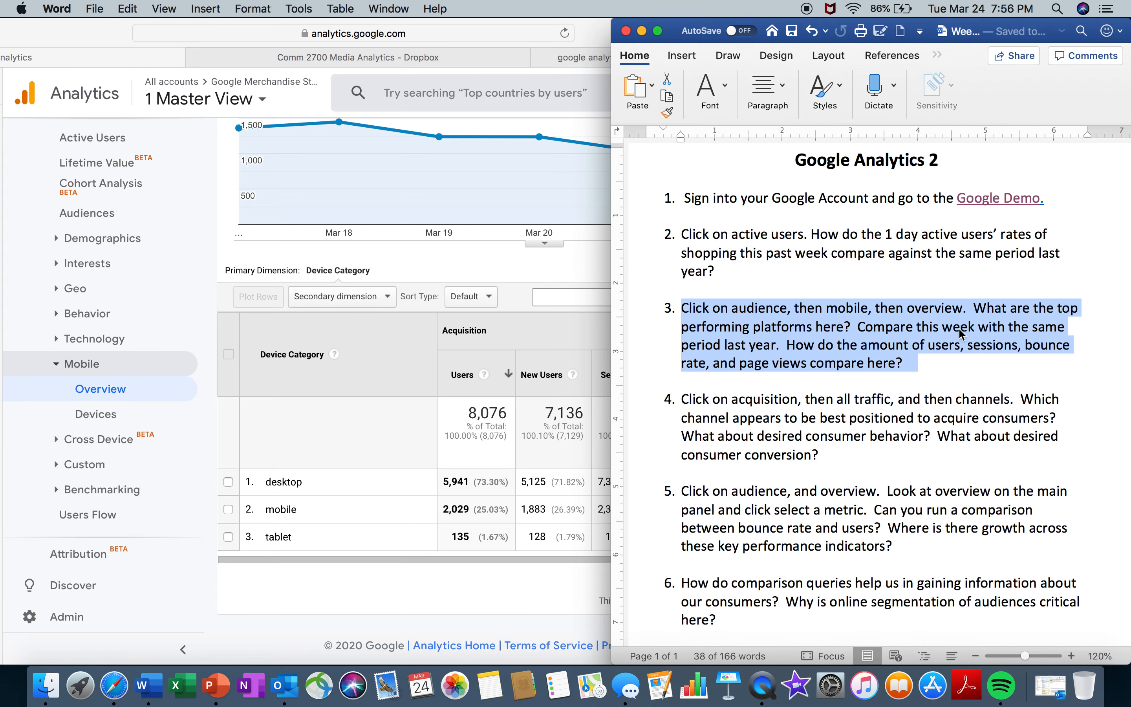
click(590, 249)
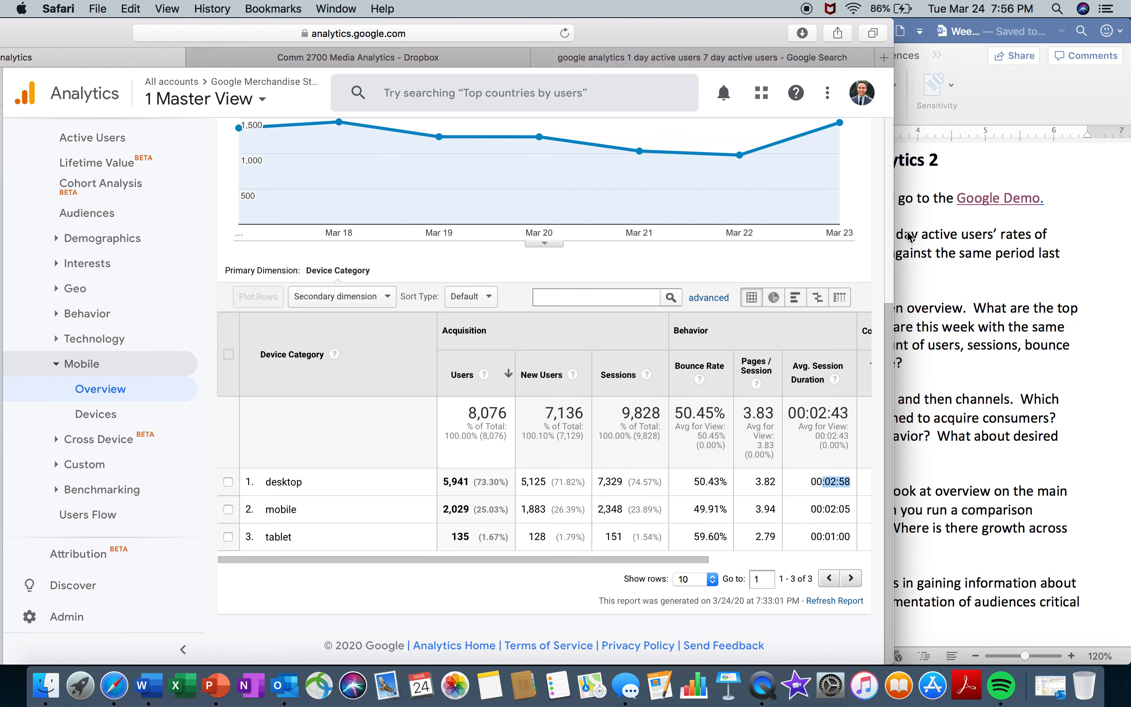
scroll(888, 234, up, 6)
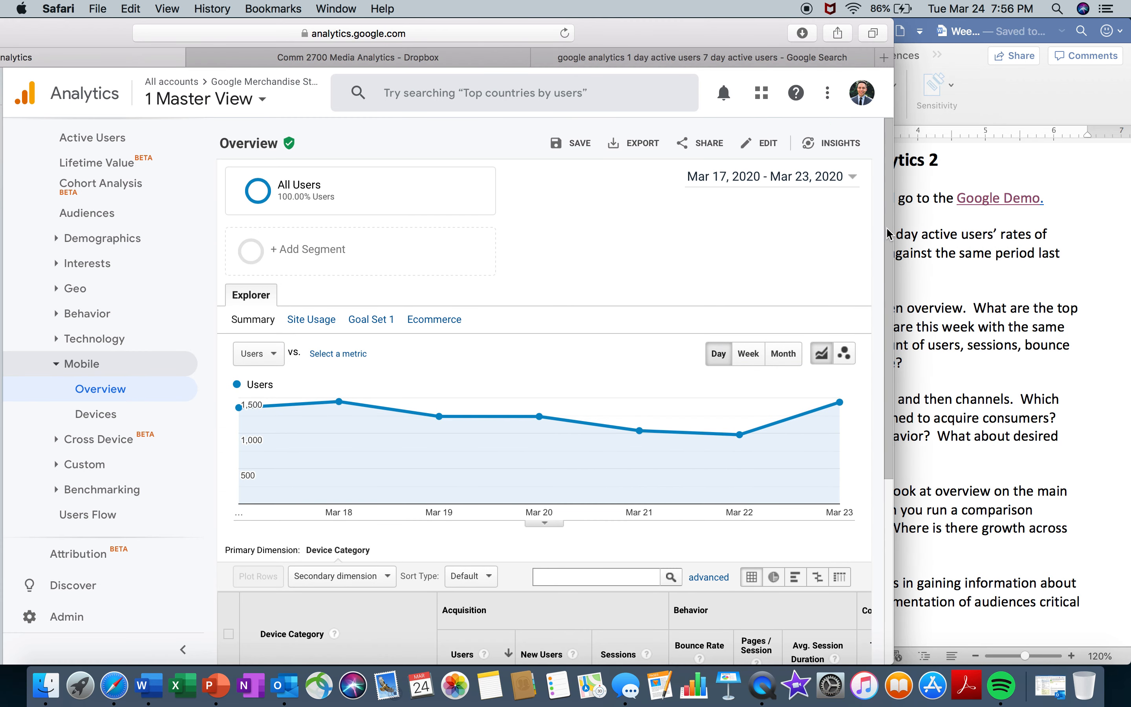
click(850, 179)
click(721, 242)
click(785, 242)
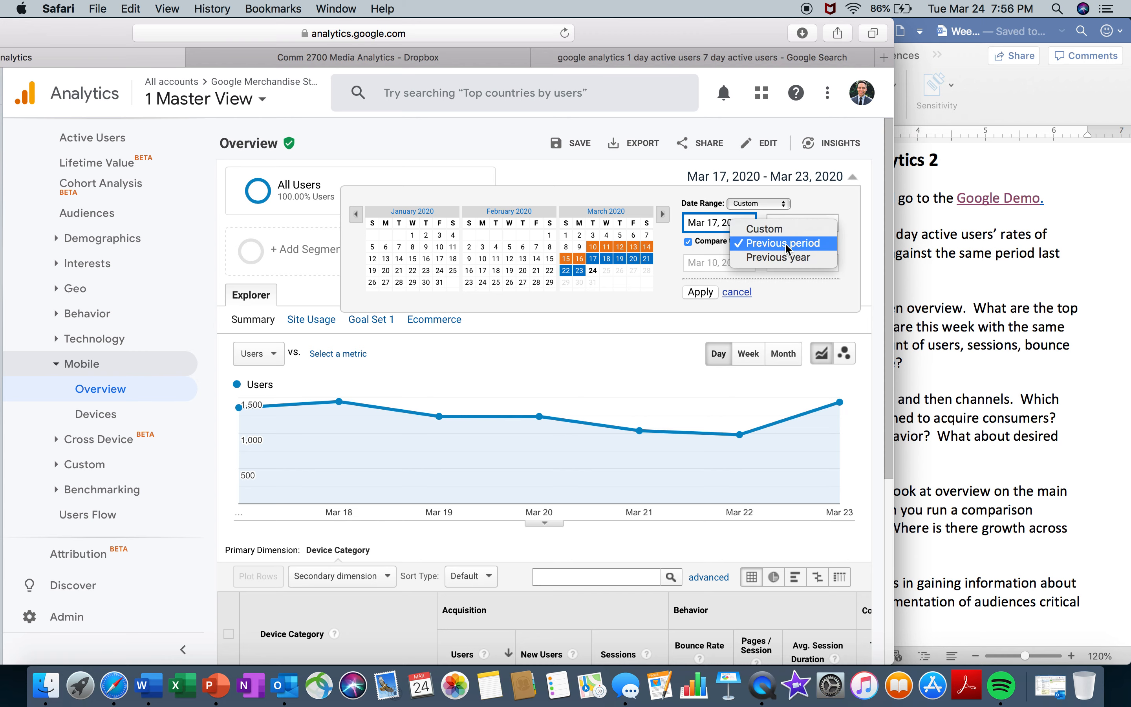
click(786, 256)
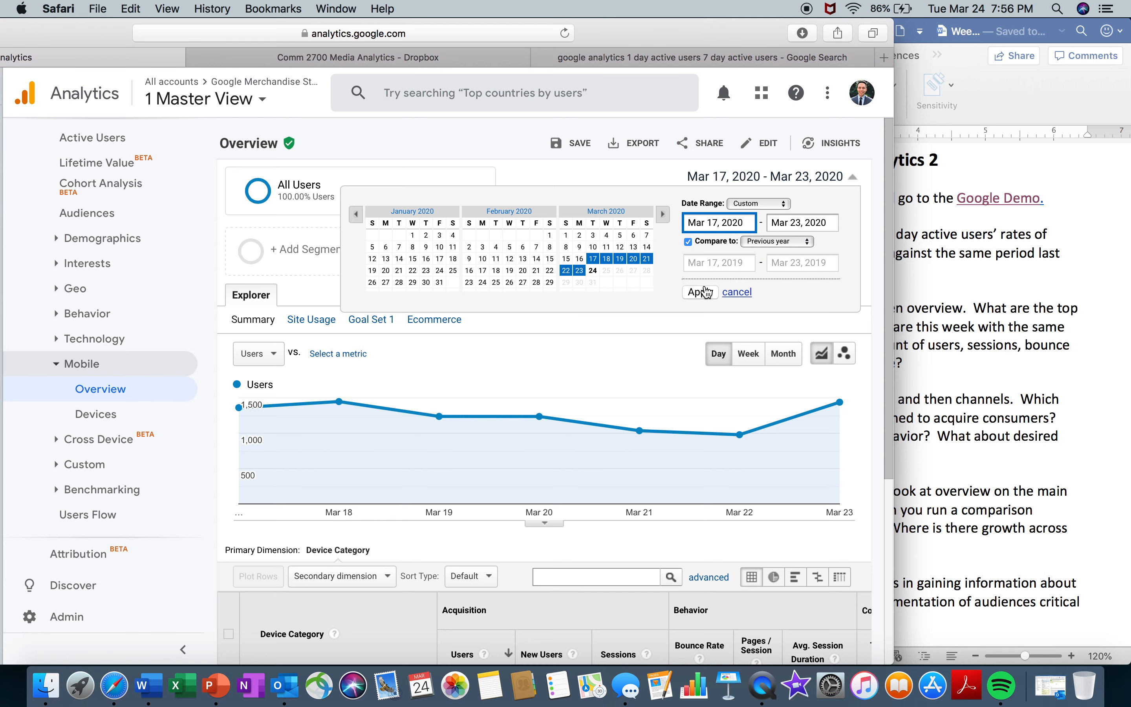
click(702, 292)
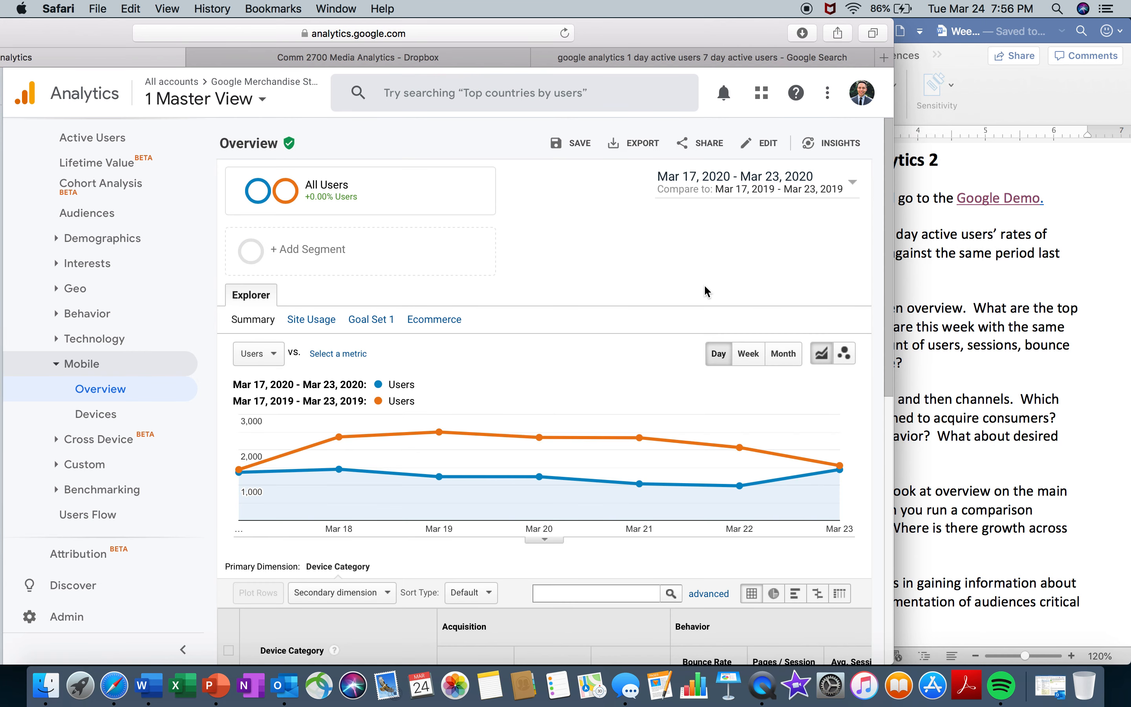
scroll(757, 247, down, 10)
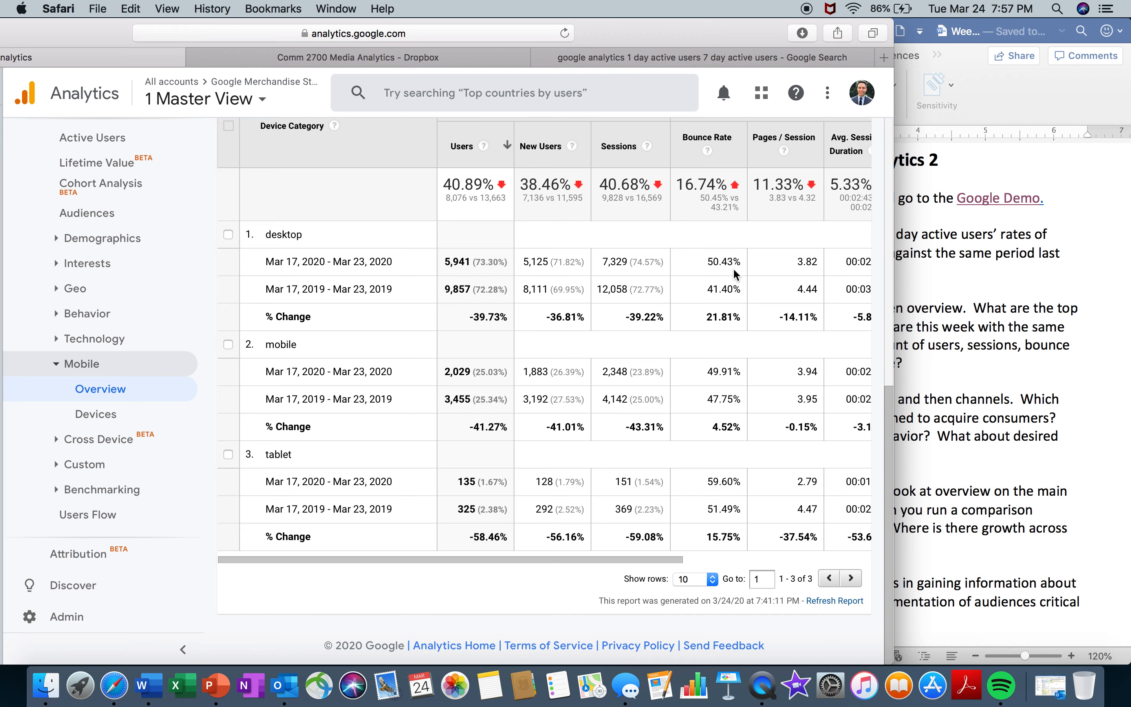
- Switch to Word, reread the last sentence of question 3 and highlight "Click on acquisition, then all traffic" in question 4
click(984, 539)
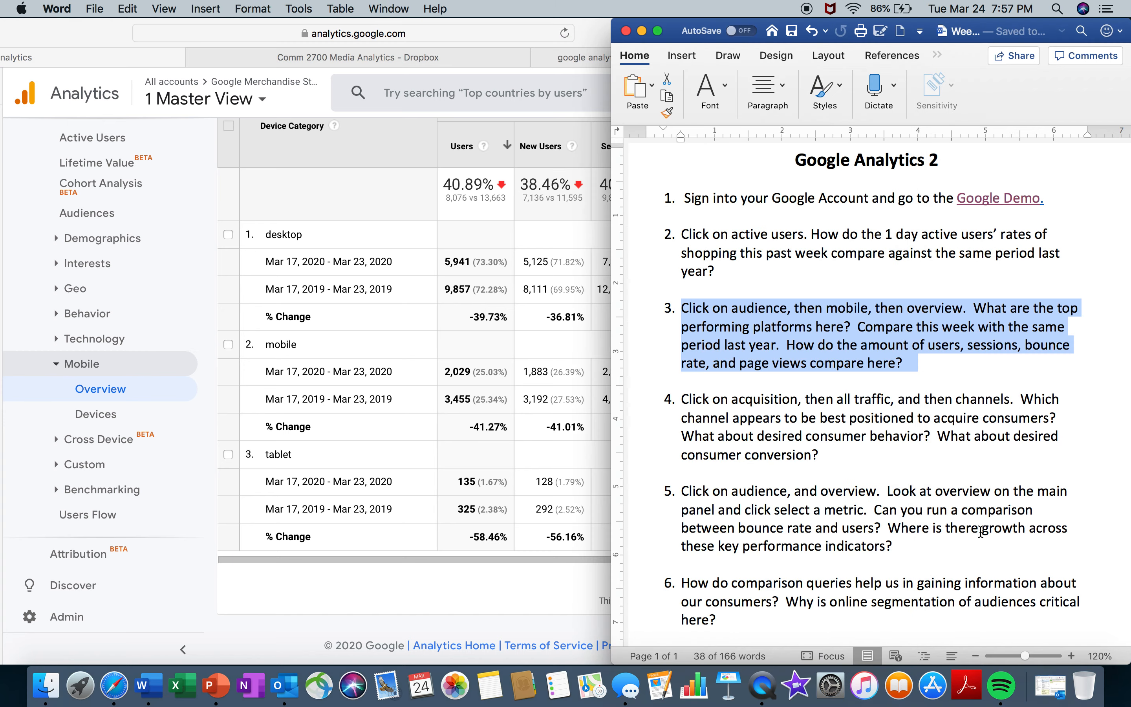
drag(970, 360, 781, 348)
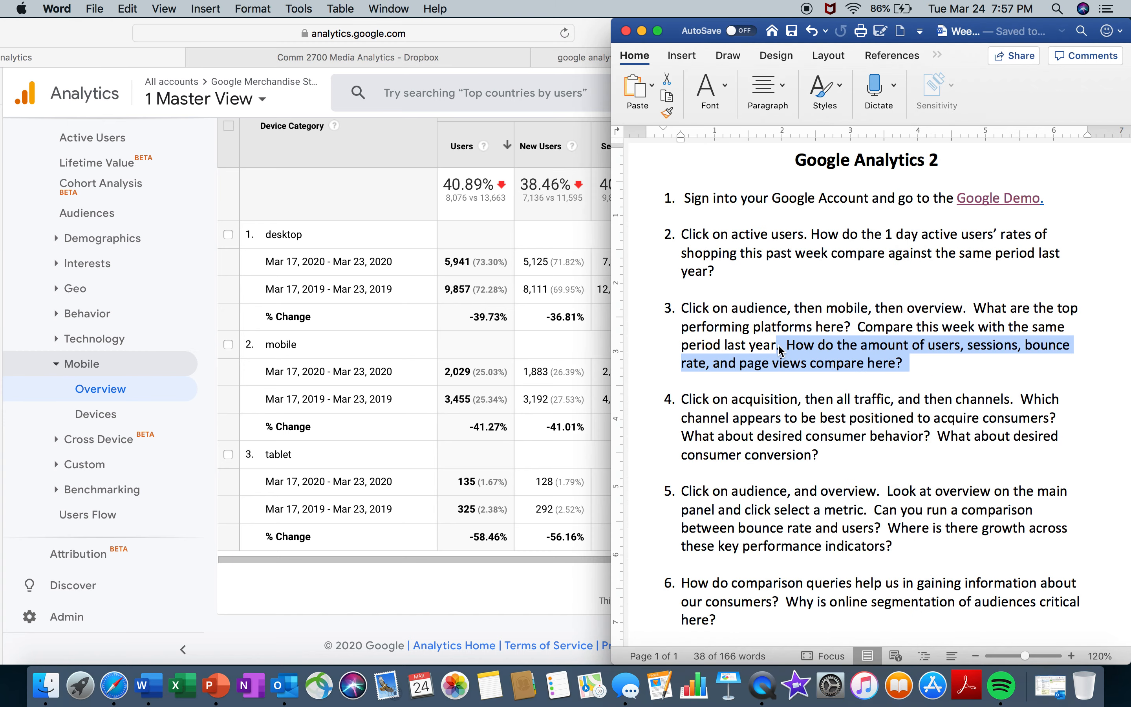
click(794, 386)
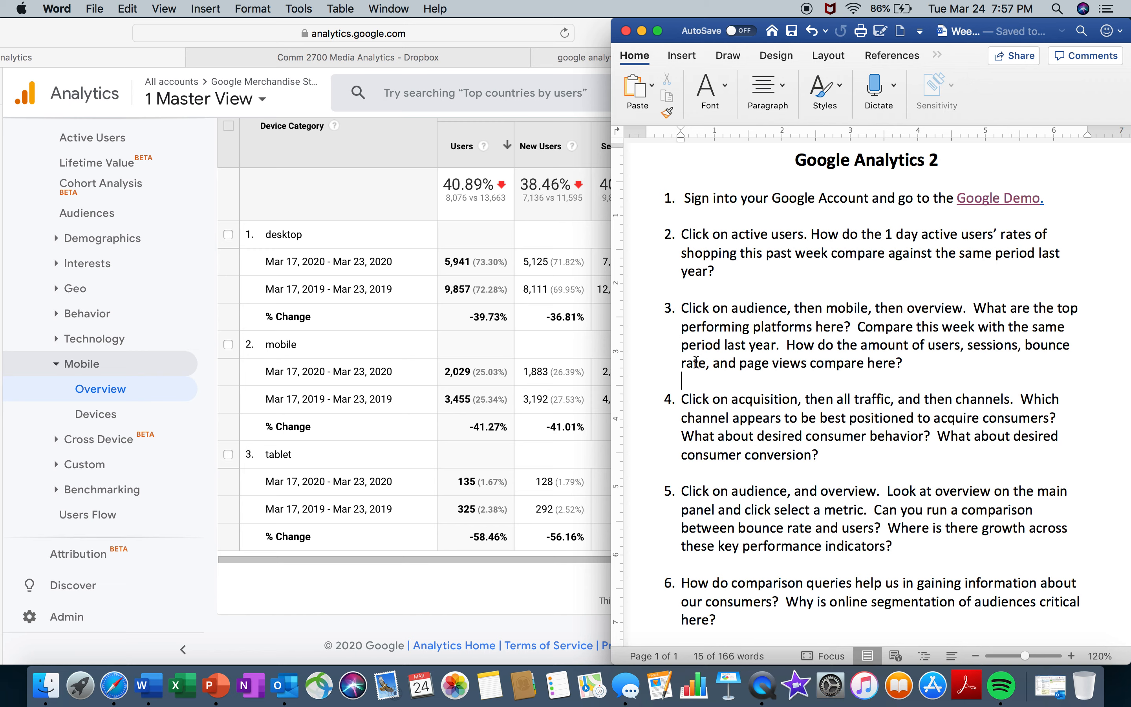
drag(683, 401, 872, 407)
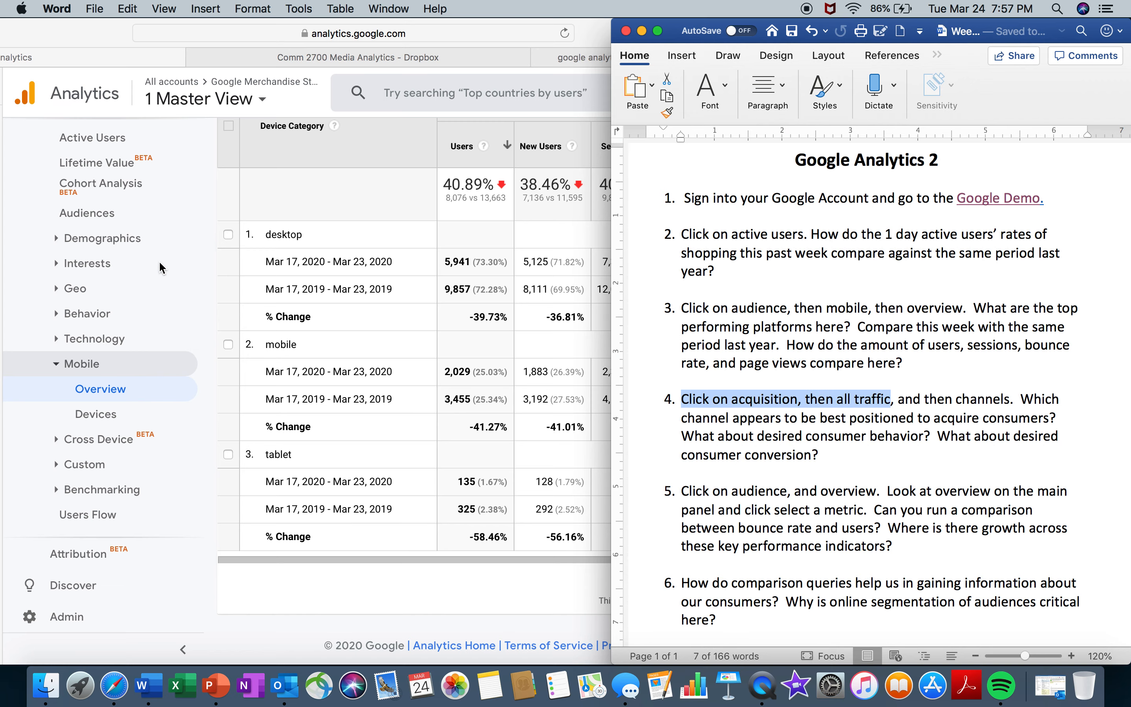
- Return to Safari and look through the report navigation for the Acquisition section, rechecking question 4 in Word
click(196, 195)
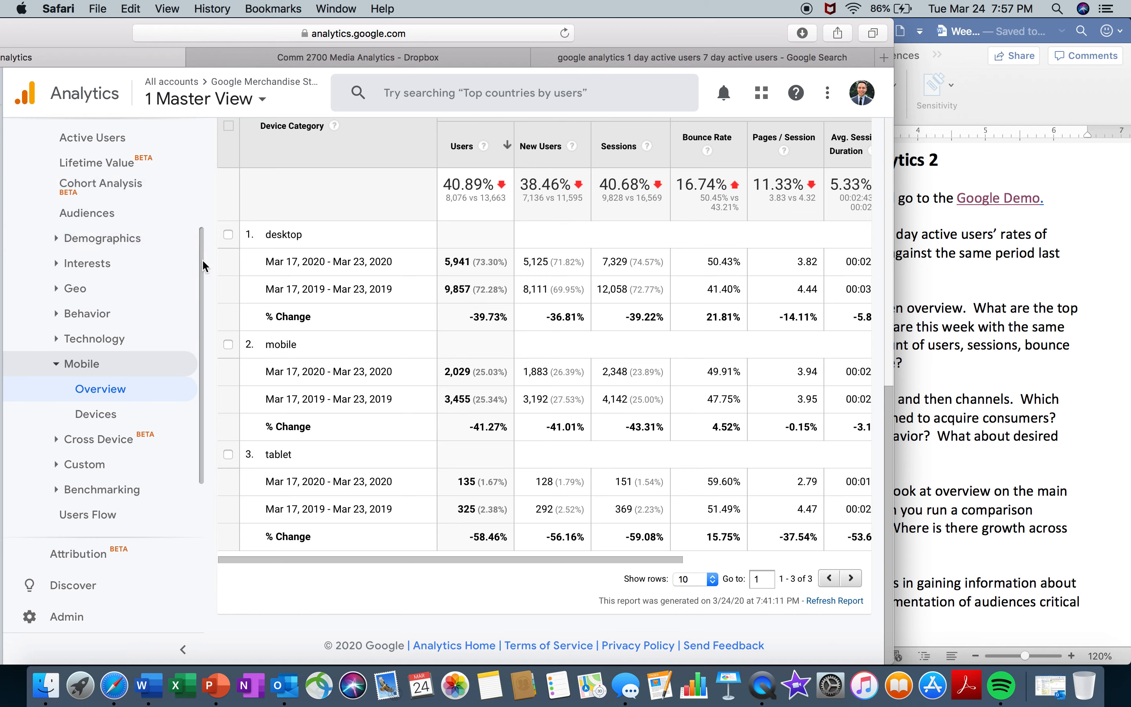
scroll(199, 179, up, 3)
scroll(200, 157, down, 2)
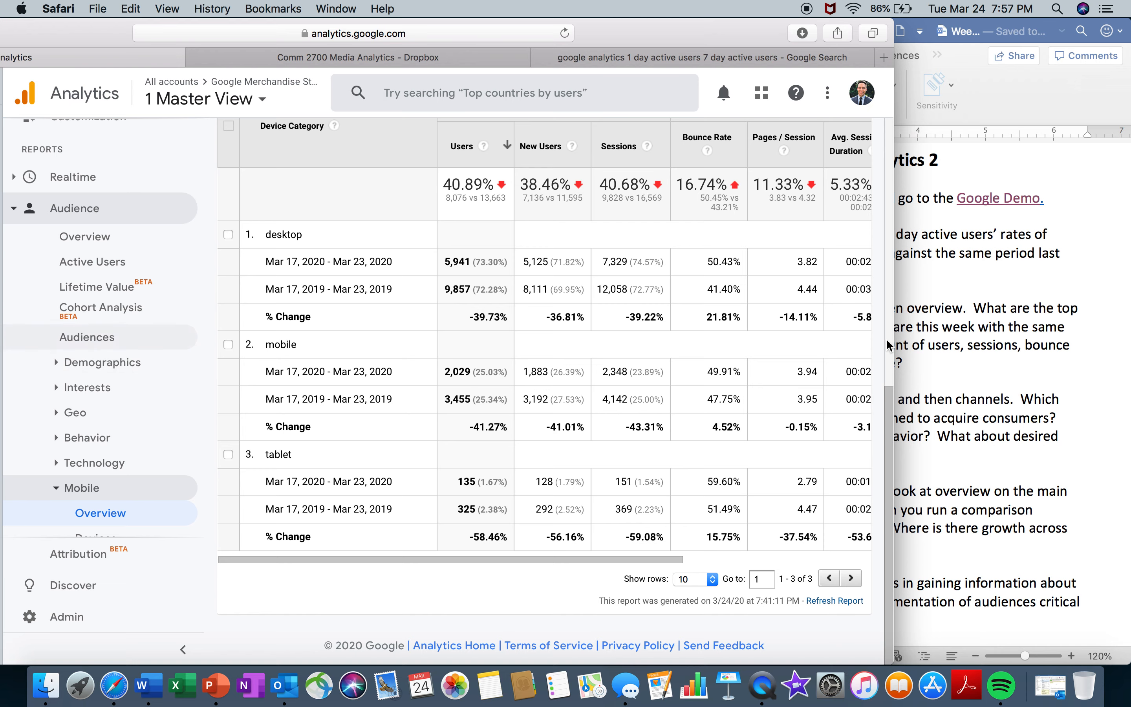
click(943, 346)
drag(681, 398, 891, 399)
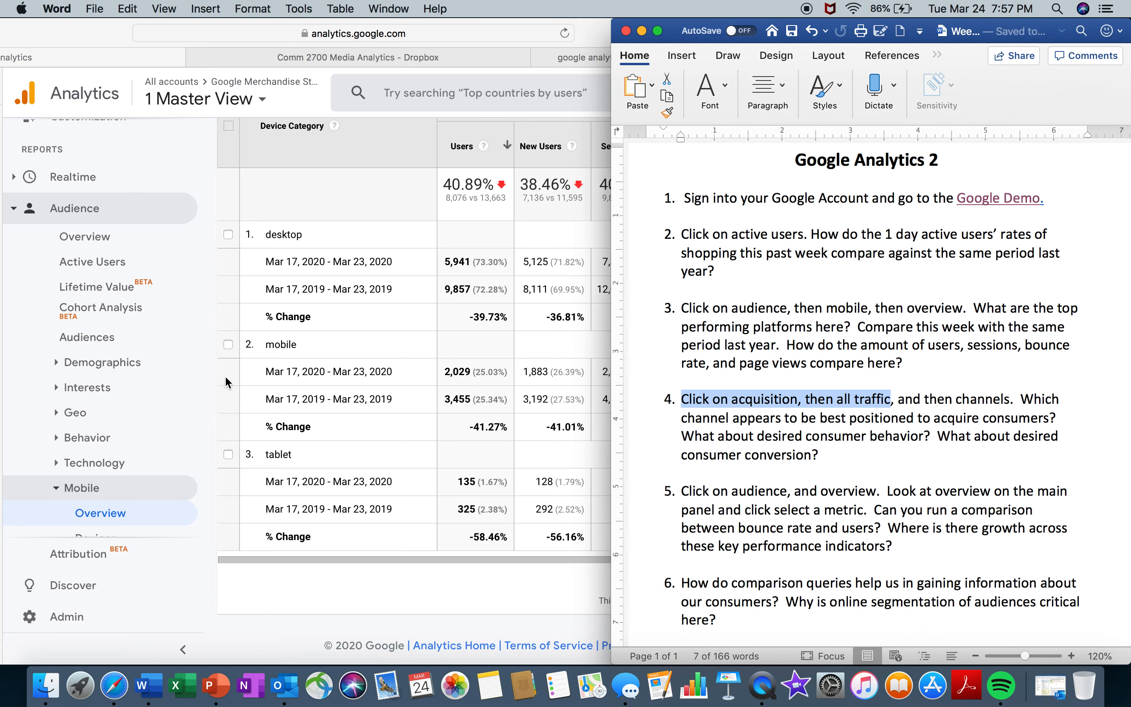
click(108, 446)
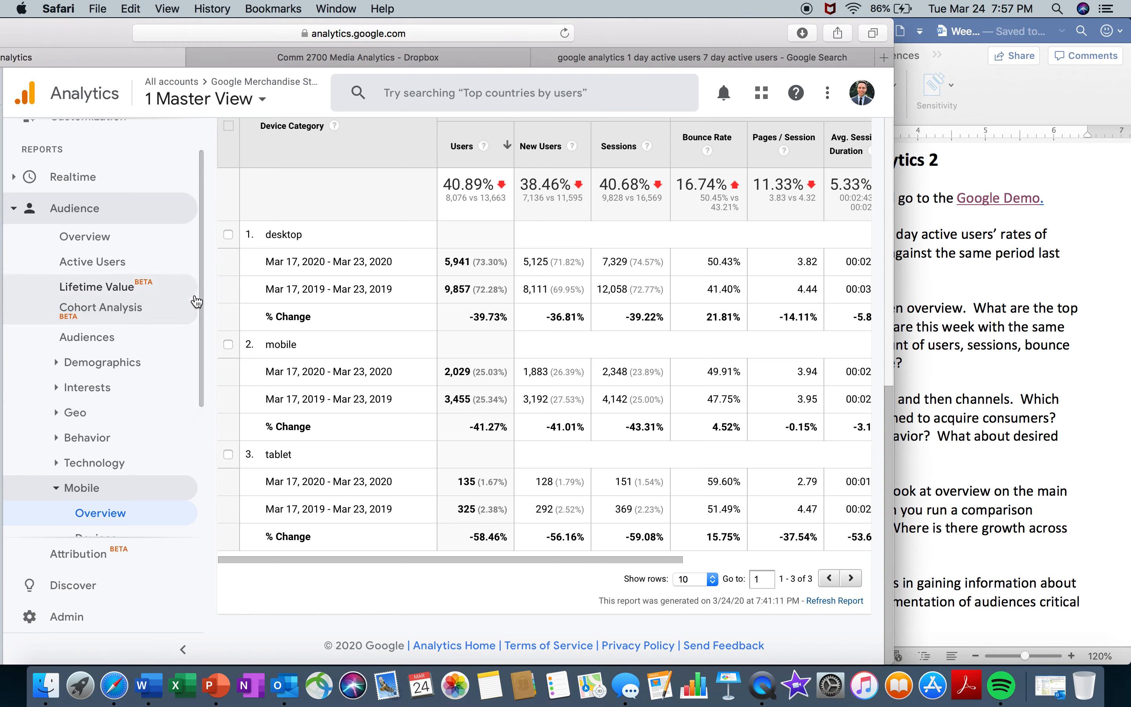
drag(200, 294, 203, 340)
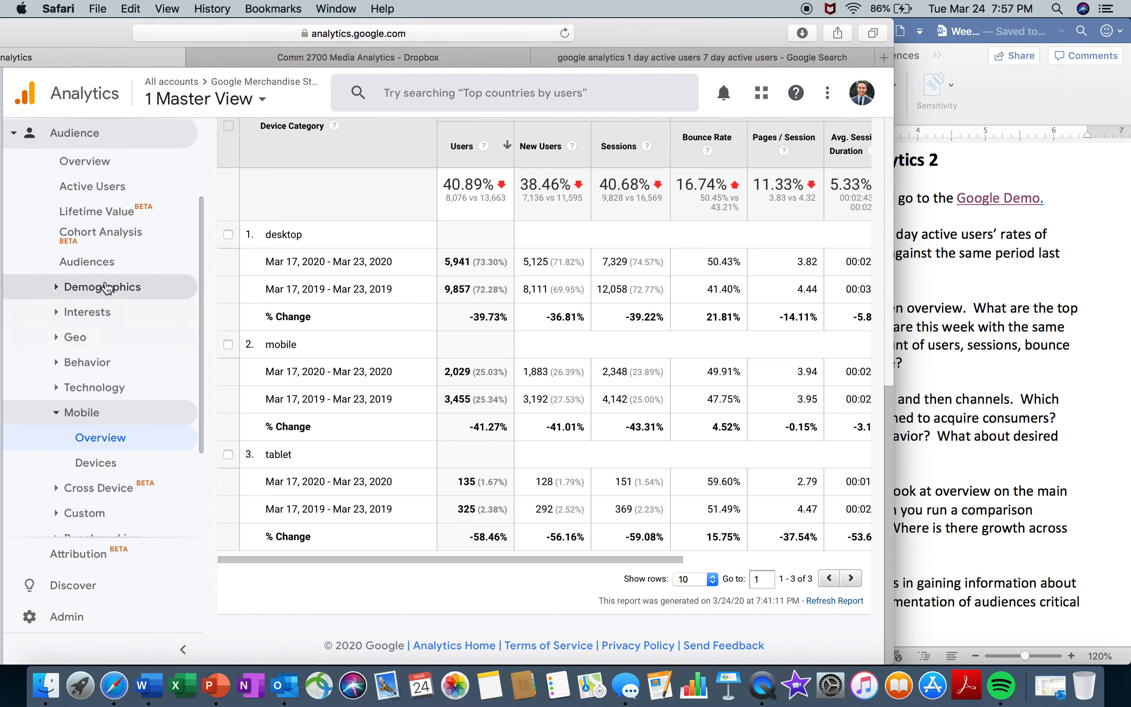
click(105, 265)
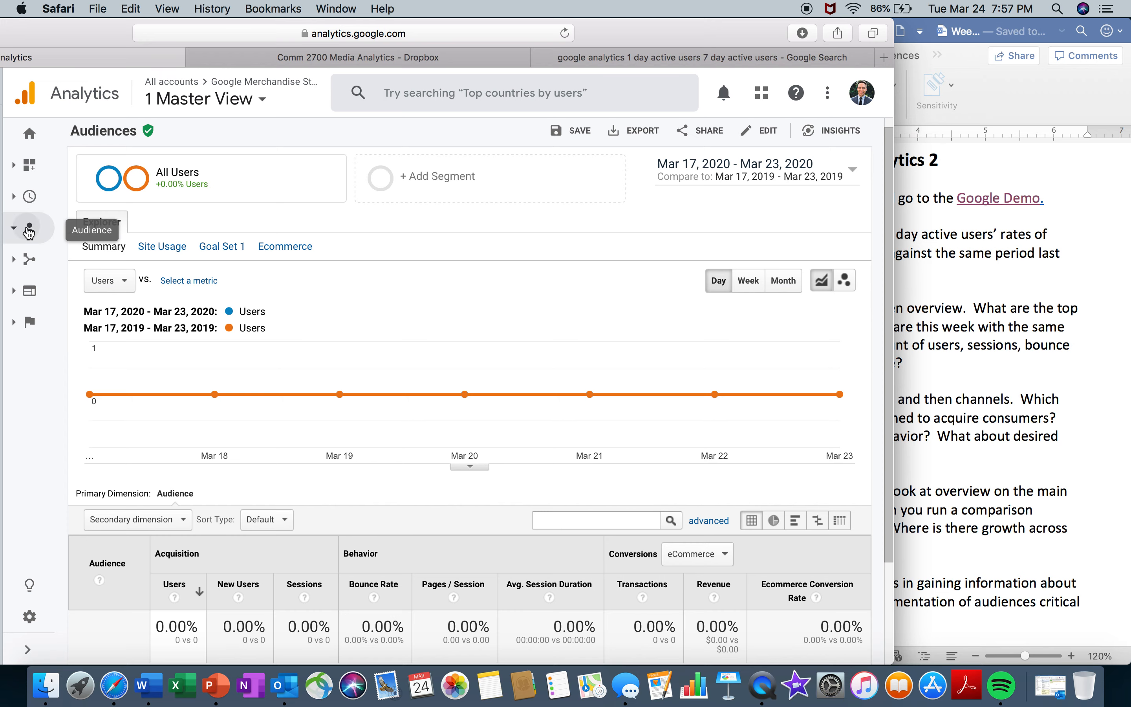
mouse_move(29, 234)
click(105, 262)
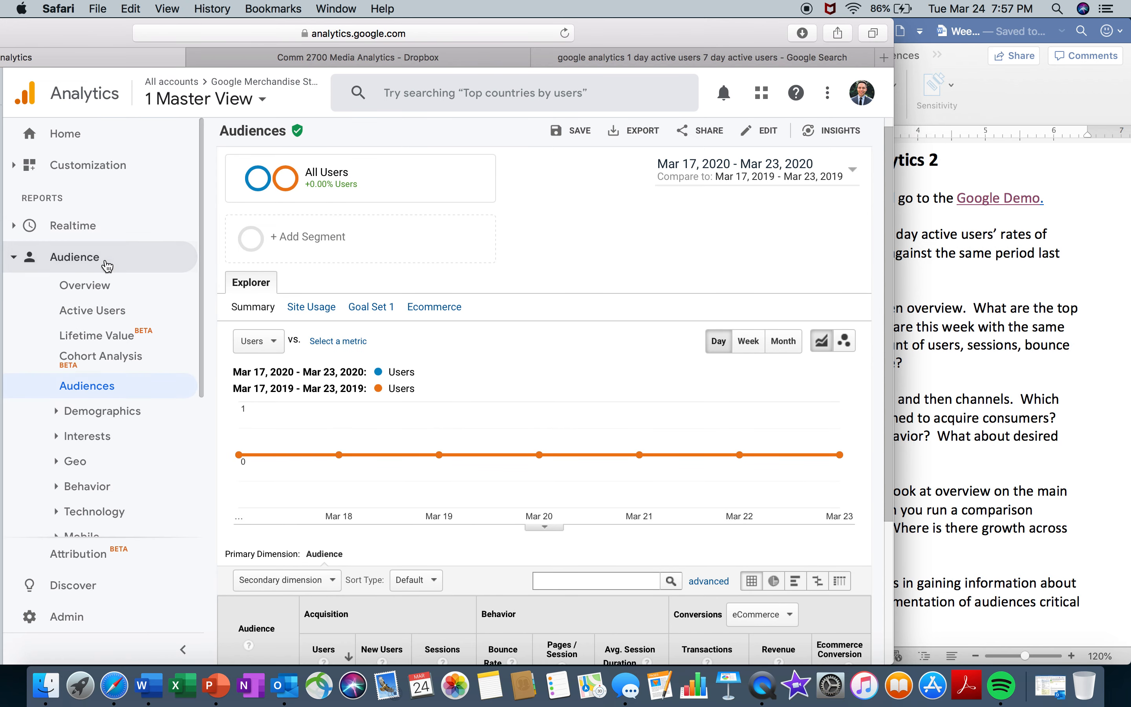
scroll(202, 302, down, 5)
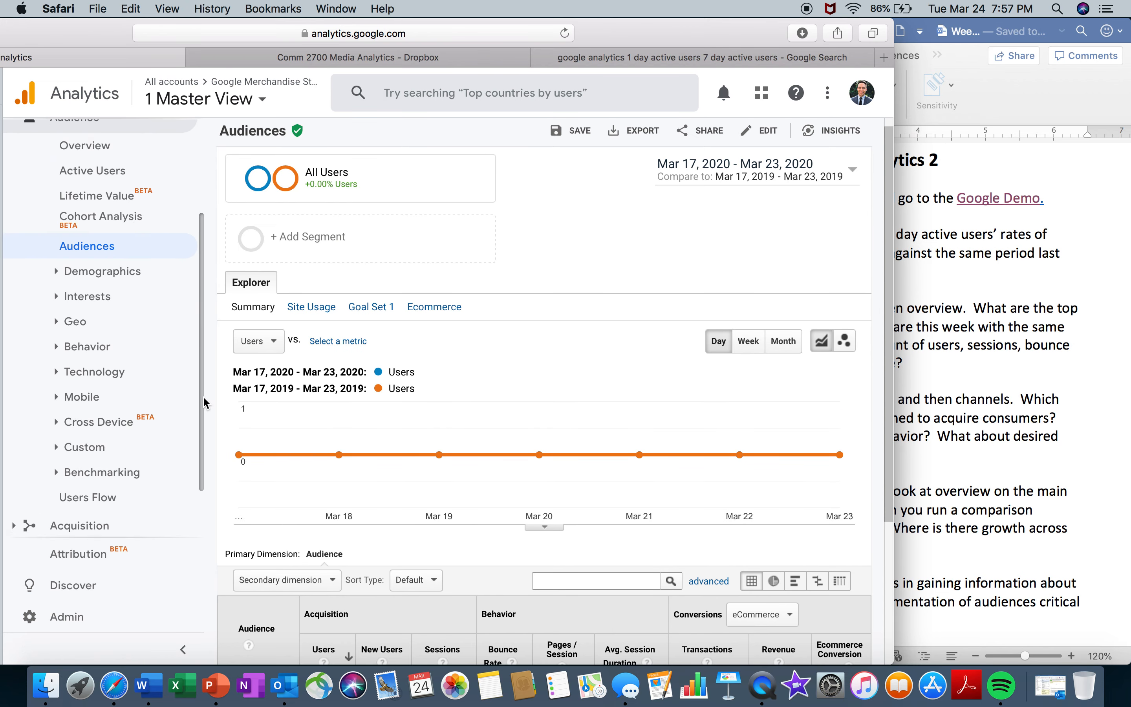
click(998, 344)
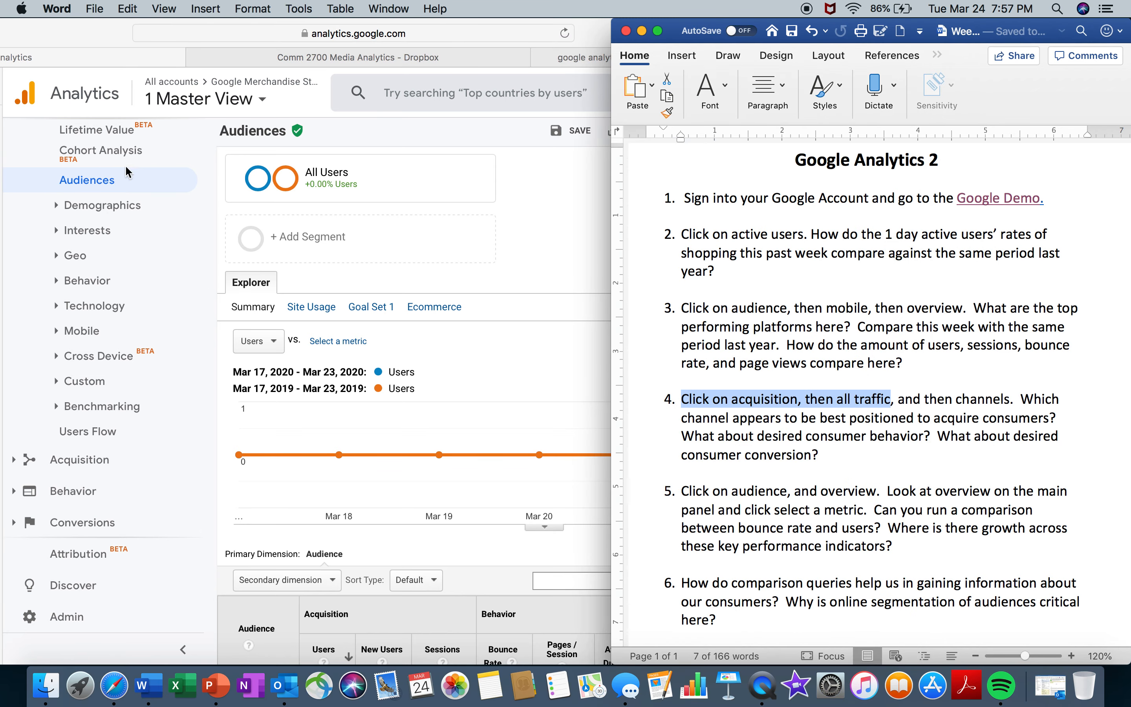
click(199, 248)
scroll(199, 252, up, 3)
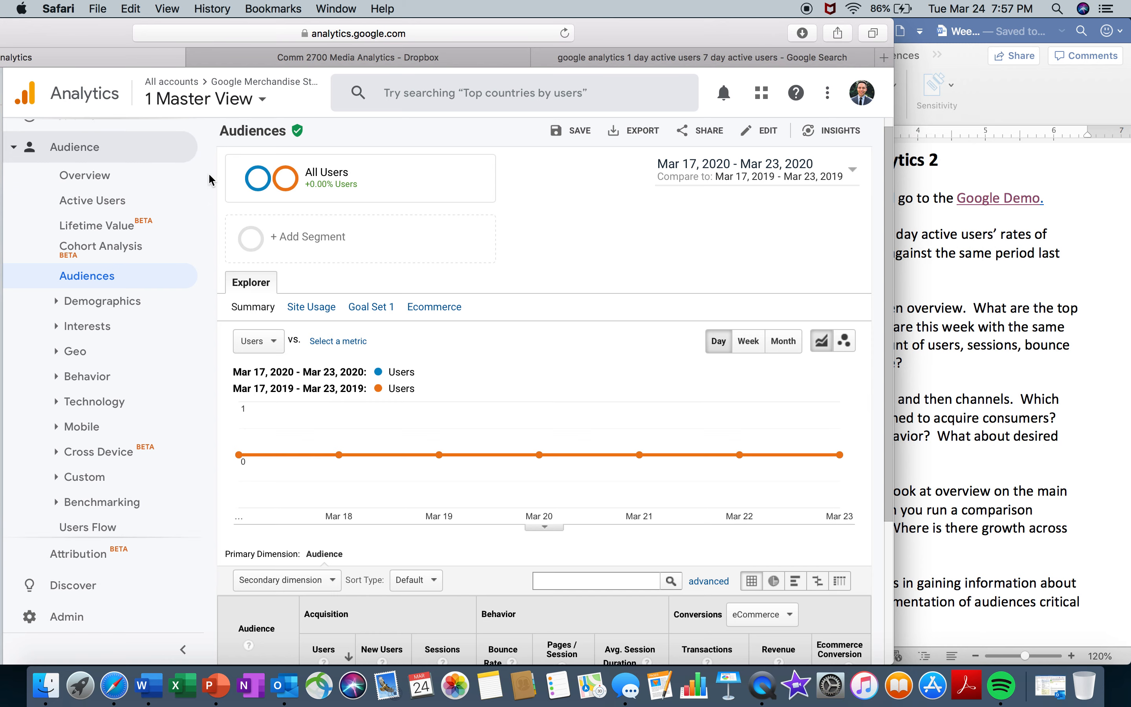
click(131, 199)
scroll(204, 278, down, 3)
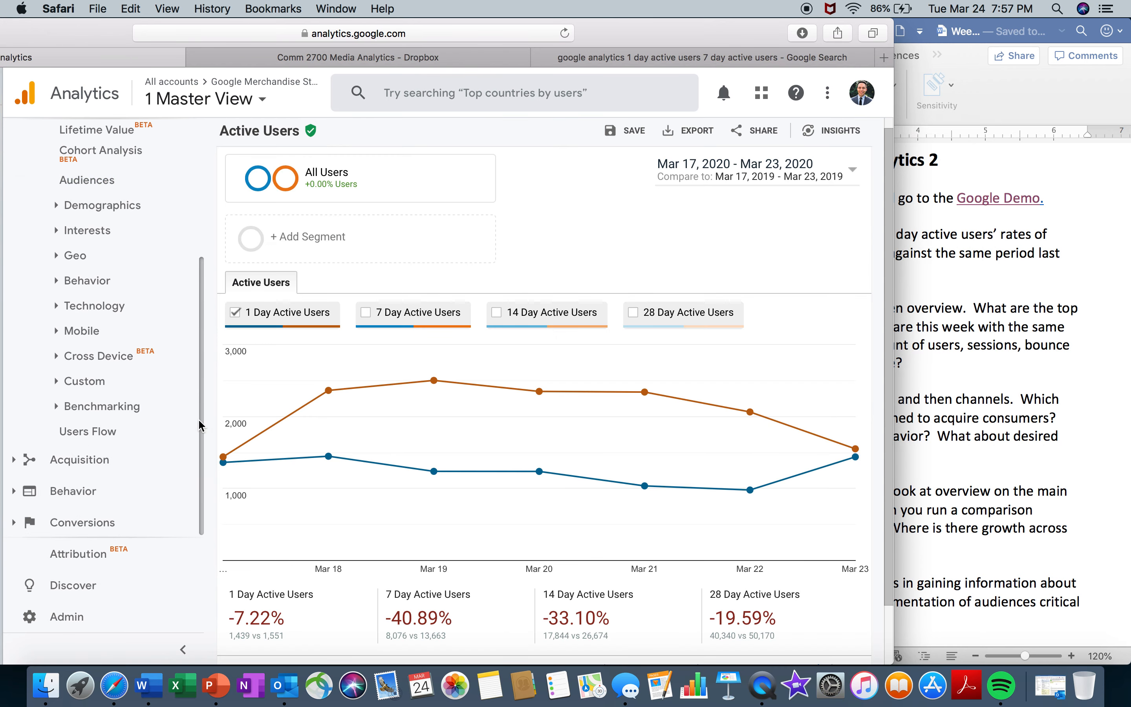
- Open the Channels report under All Traffic in the Acquisition section
click(114, 461)
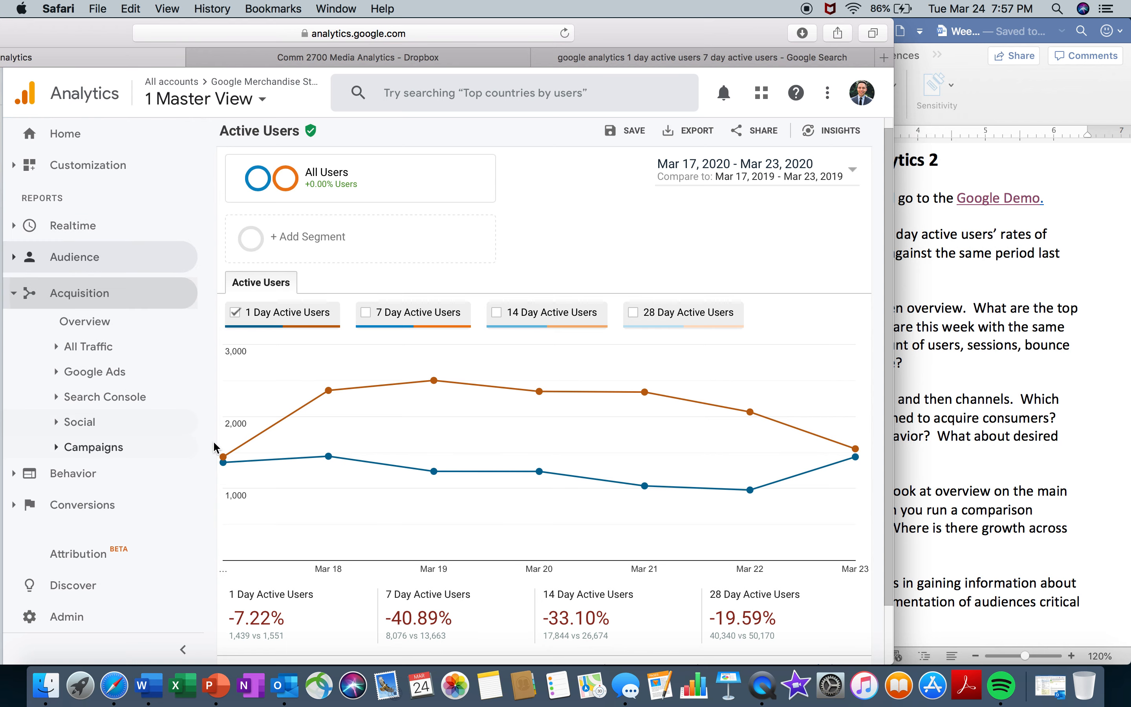
click(140, 346)
click(135, 368)
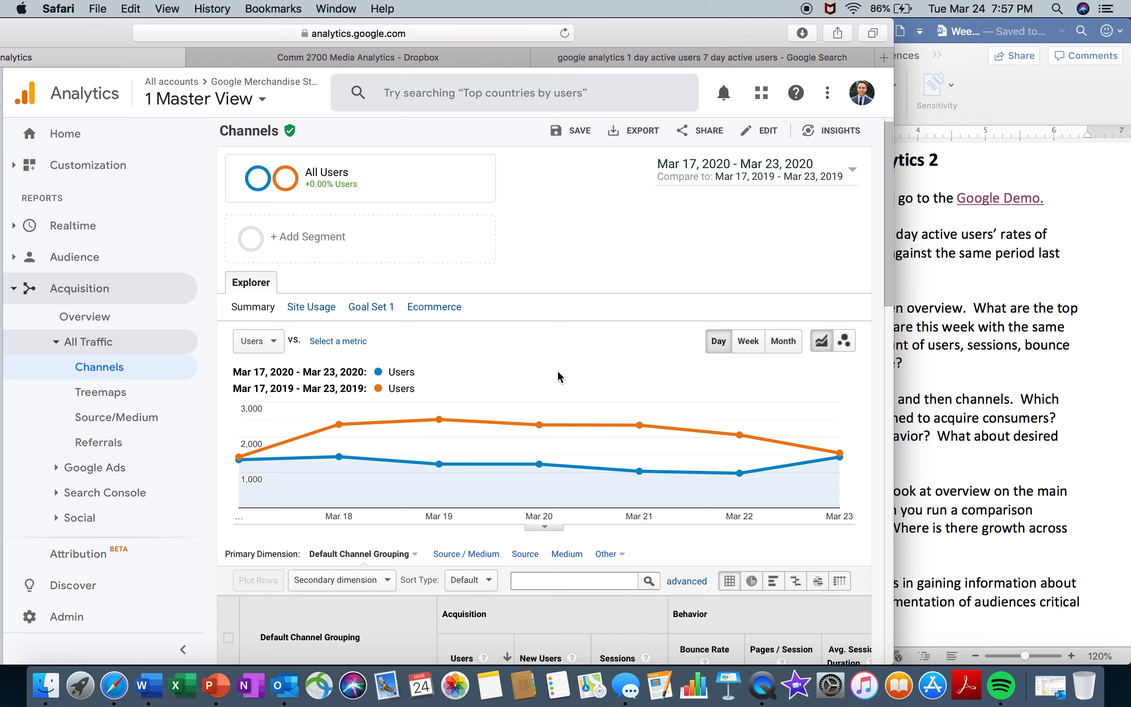
click(825, 412)
click(563, 370)
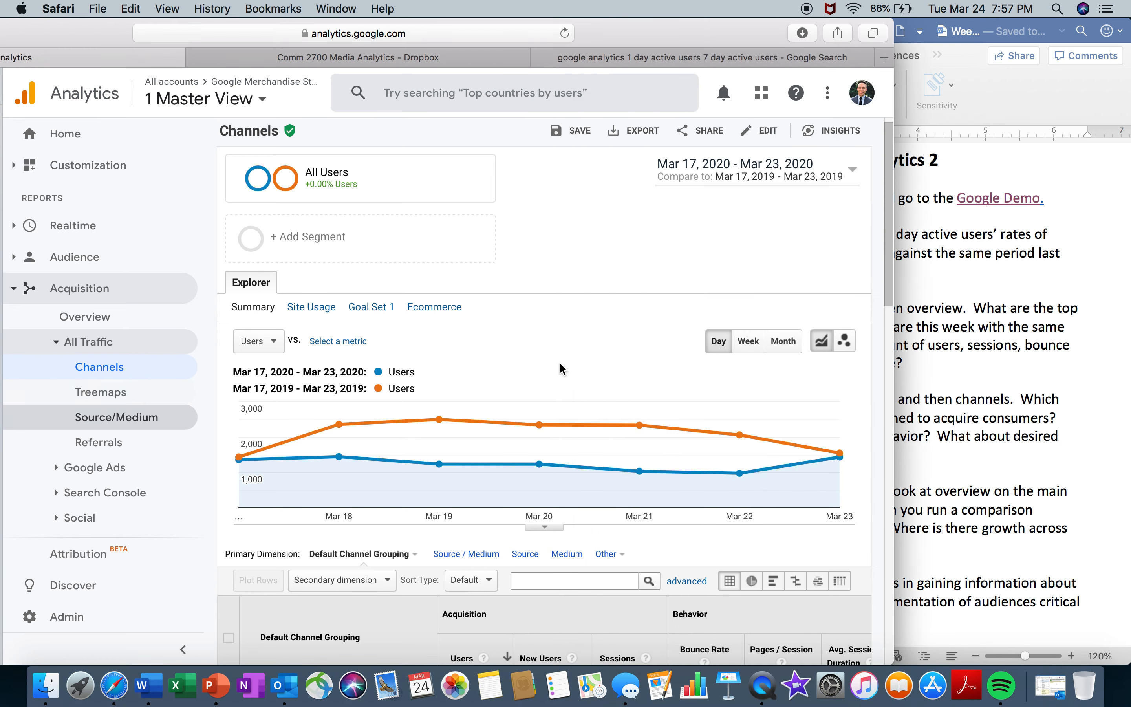
- Remove the previous-year date comparison from the Channels report, keeping the Mar 17–23, 2020 range
drag(891, 276, 895, 469)
scroll(844, 193, up, 10)
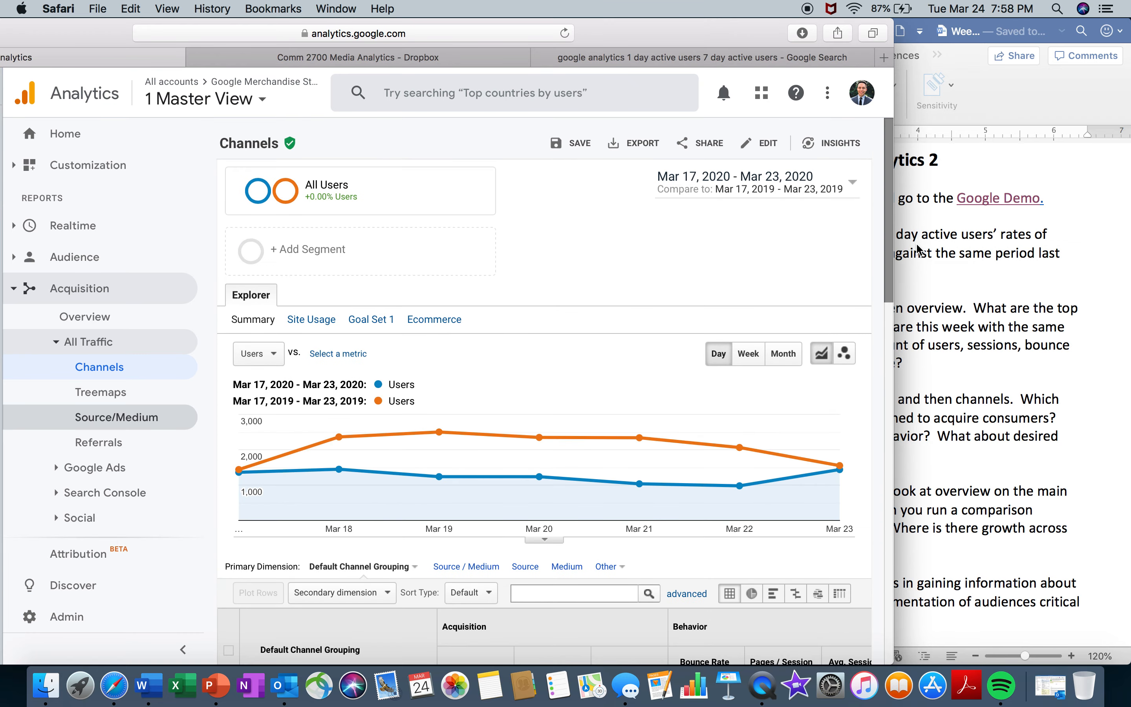
click(844, 193)
click(690, 253)
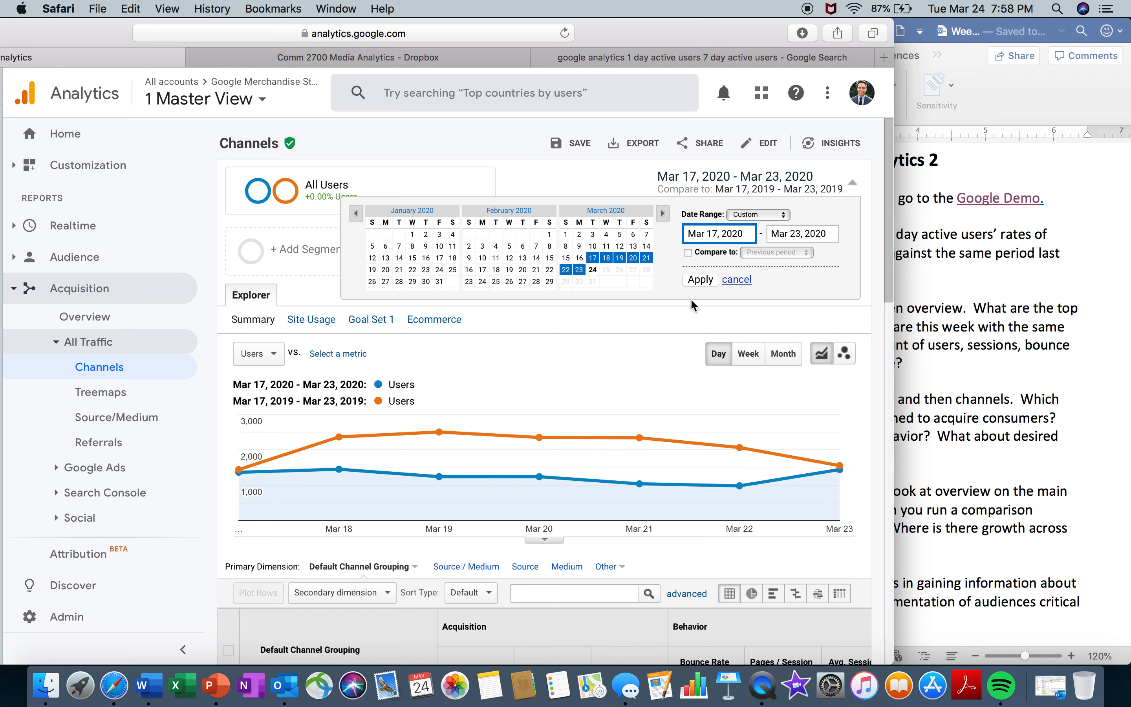
click(708, 281)
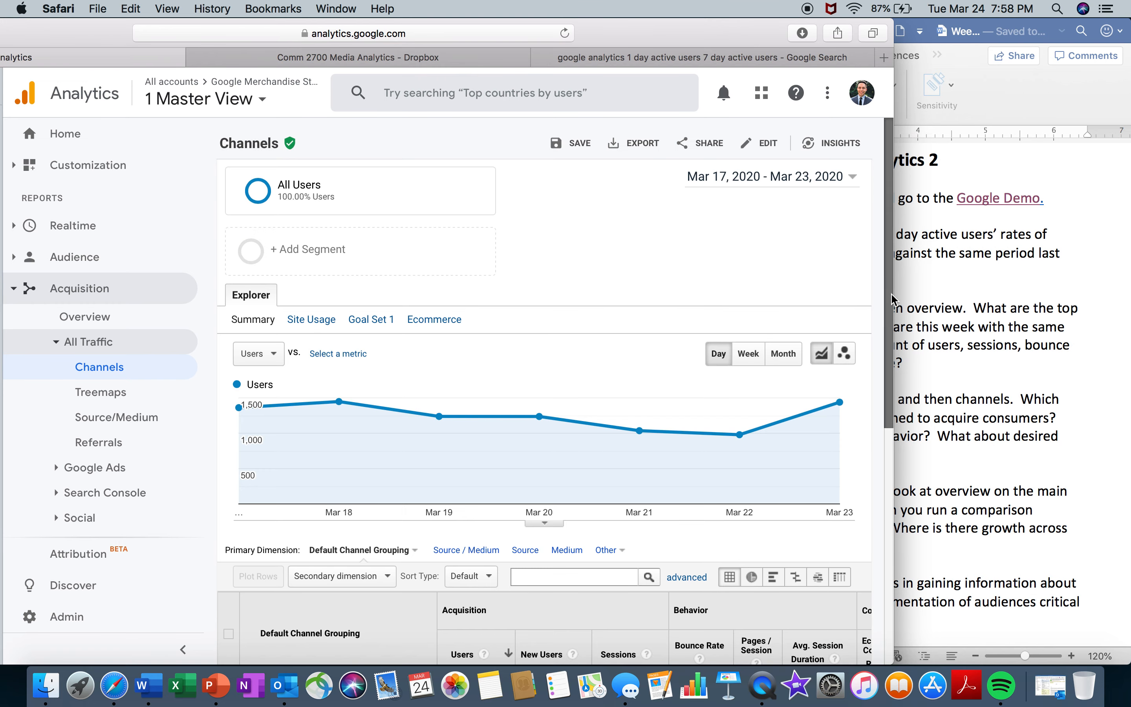
- Open the Social channel from the default channel grouping table and examine its acquisition and behavior figures by social network
drag(888, 293, 894, 539)
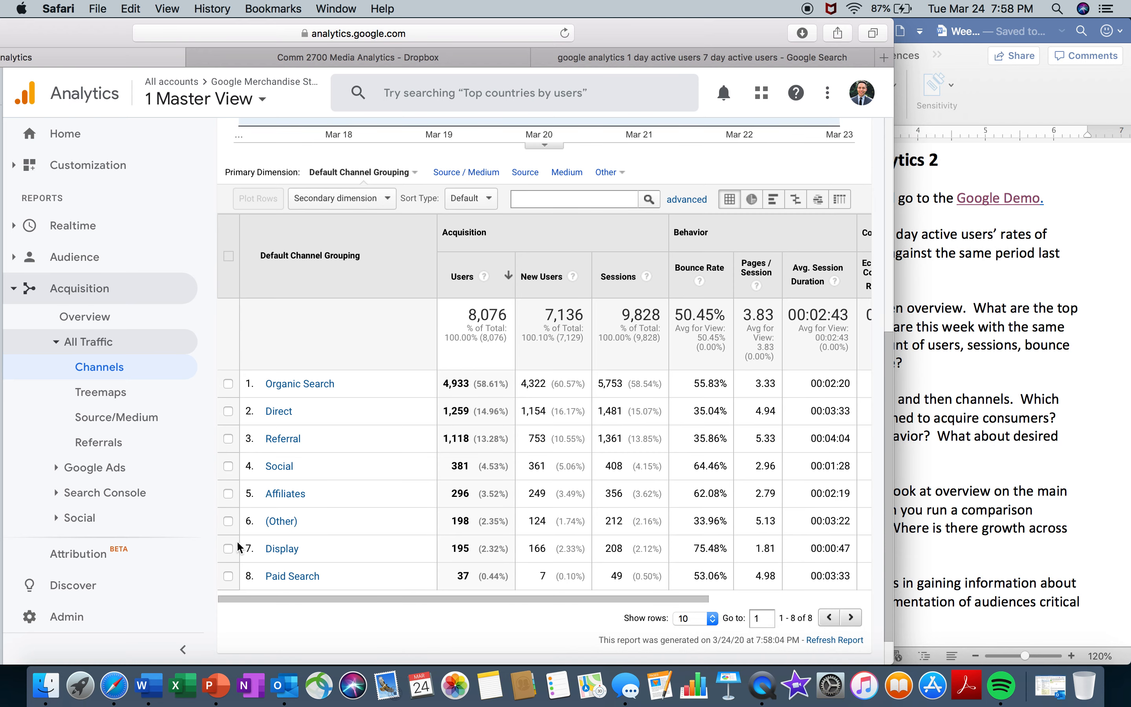
click(279, 466)
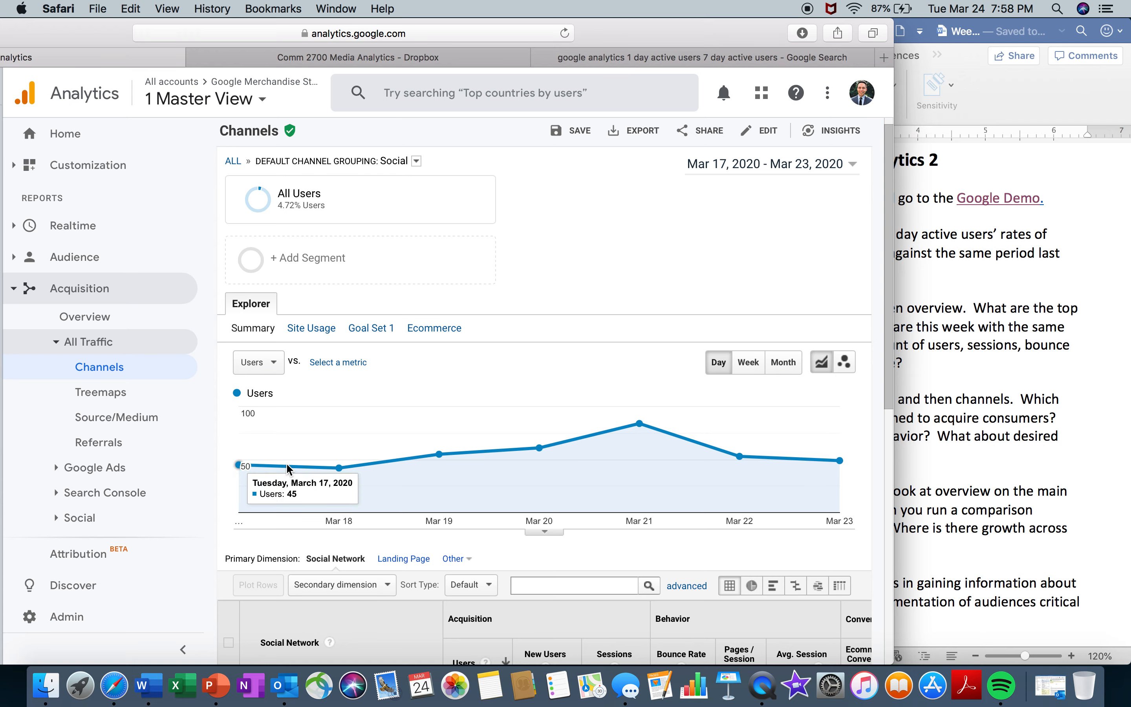
scroll(238, 465, down, 10)
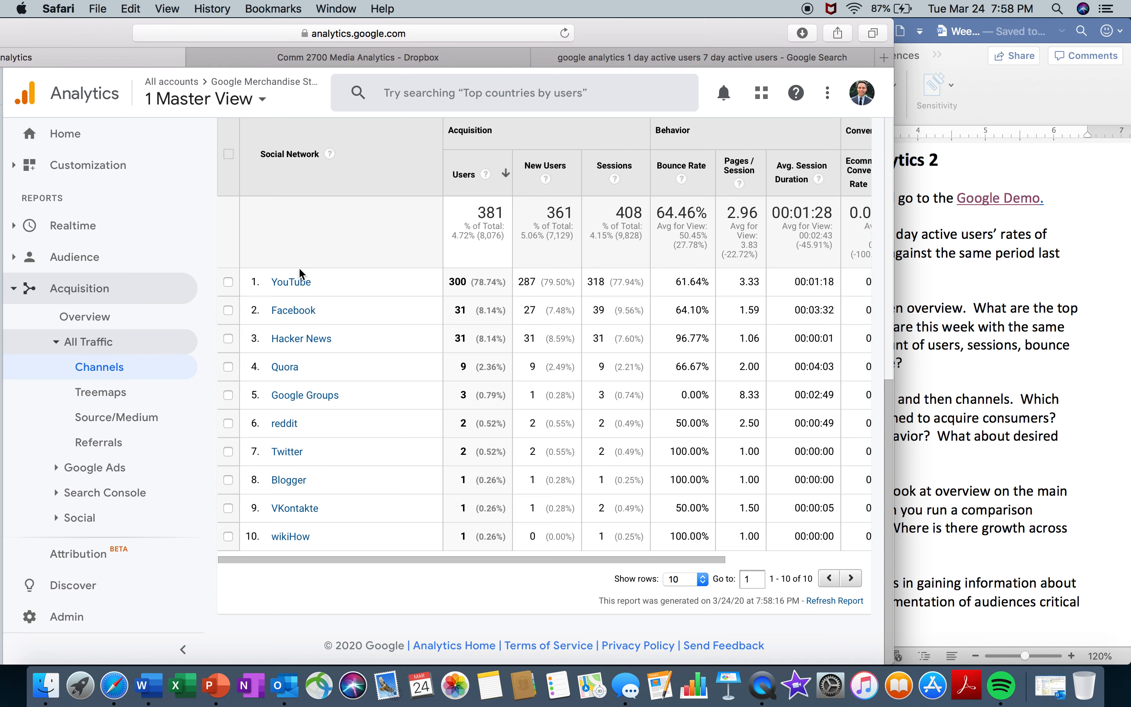
- Go back to the full Channels report and examine acquisition and behavior figures across the default channel groupings
drag(109, 32, 245, 32)
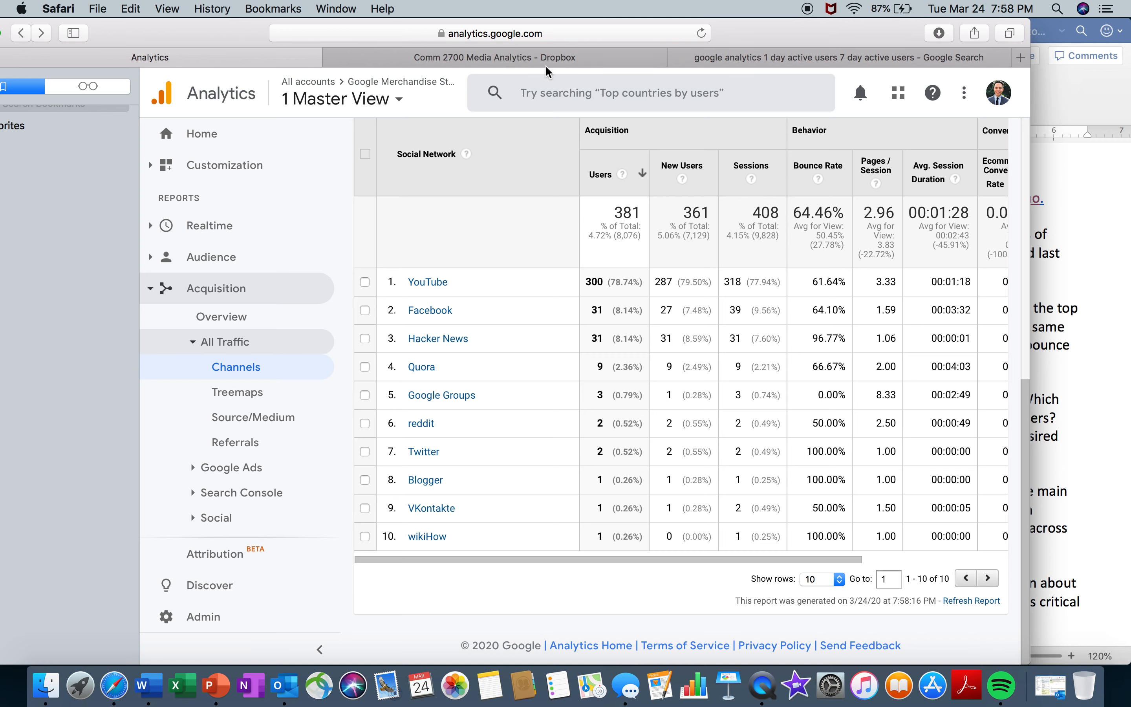
click(22, 34)
click(24, 35)
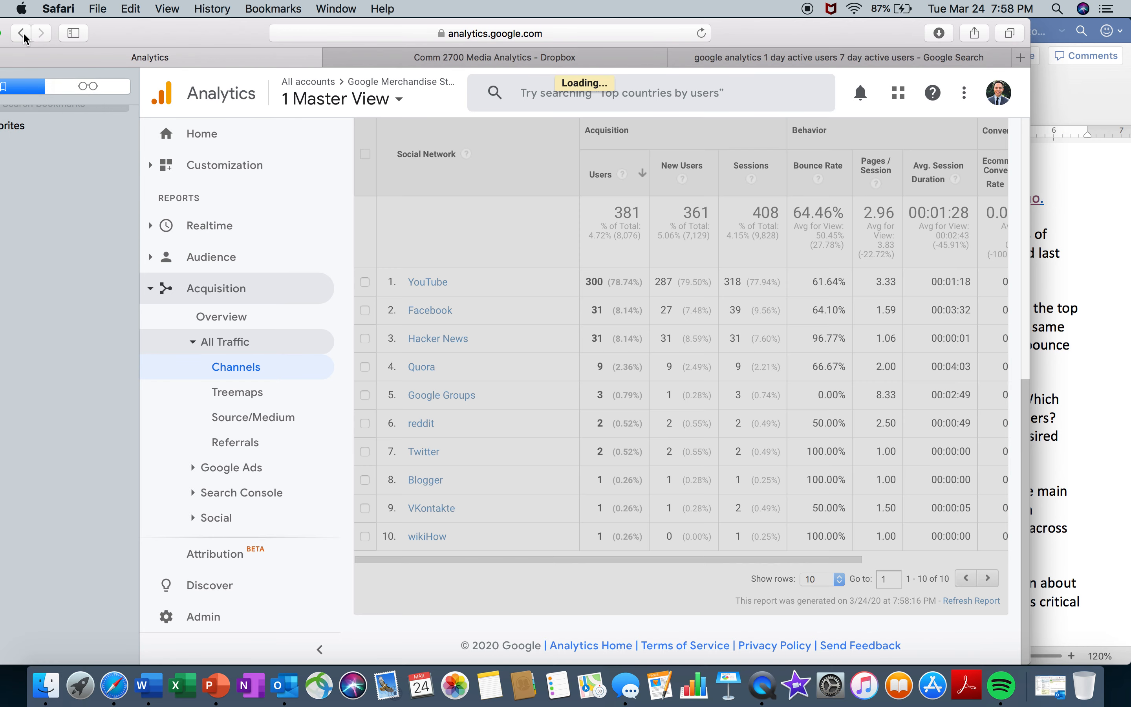
drag(237, 36, 152, 32)
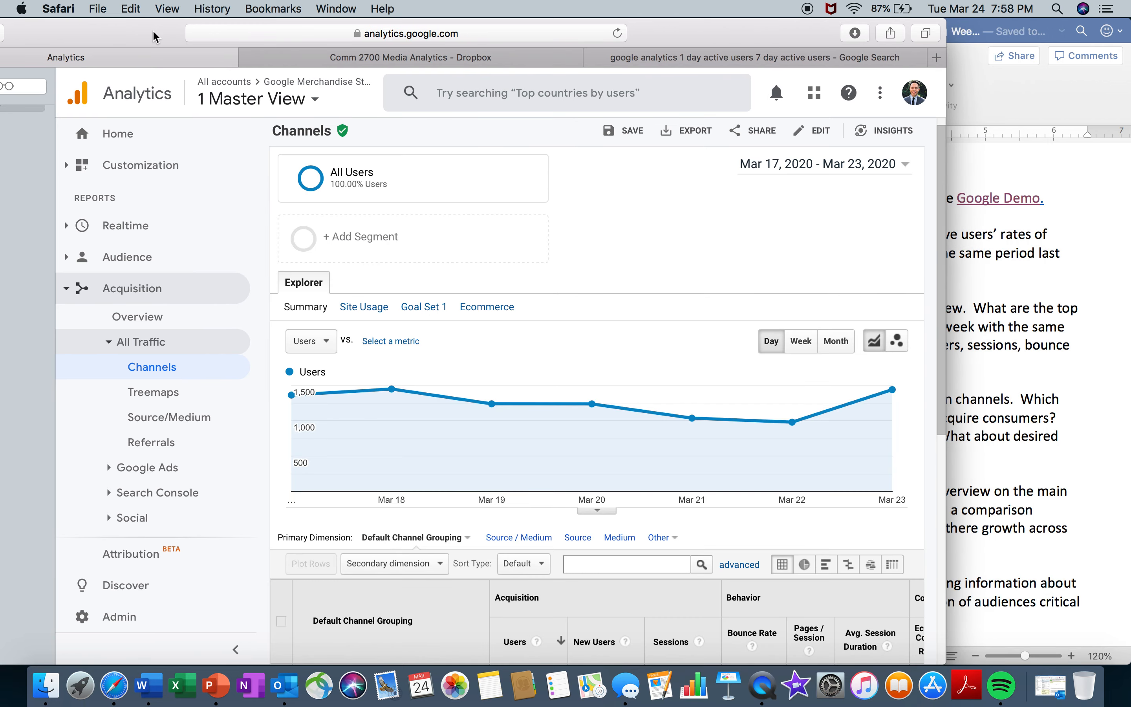
scroll(931, 444, down, 10)
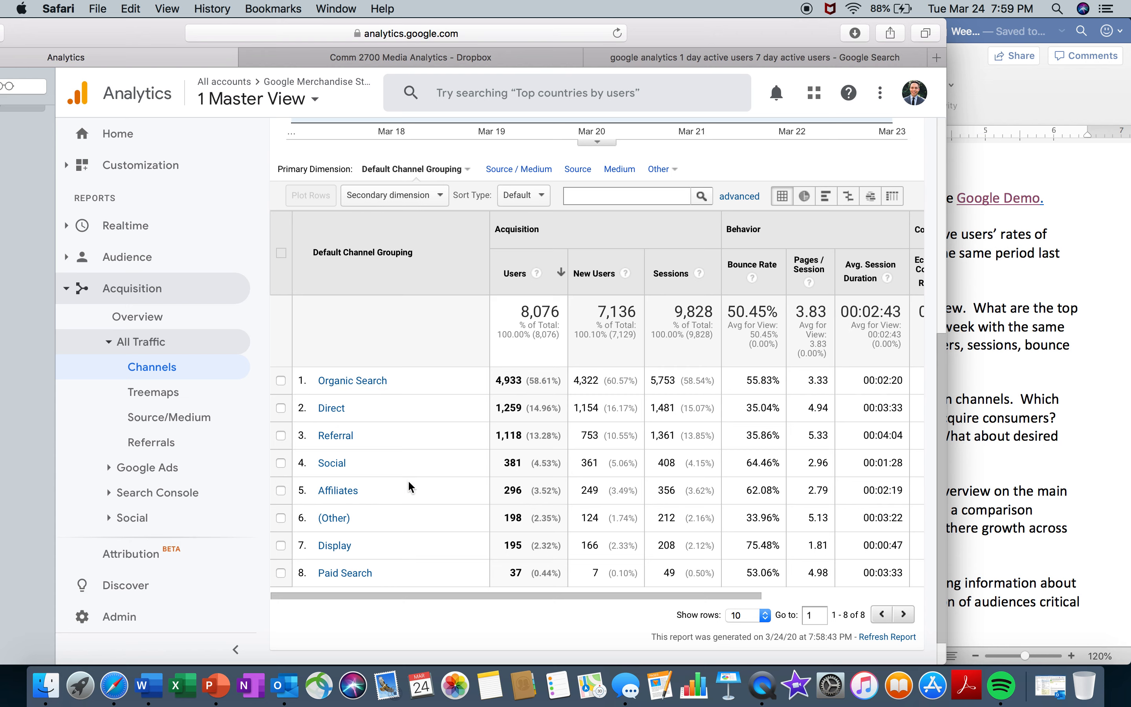
- Examine the channels' acquisition, behavior and eCommerce conversion figures against the consumer questions in item 4 of the Word worksheet
click(1051, 276)
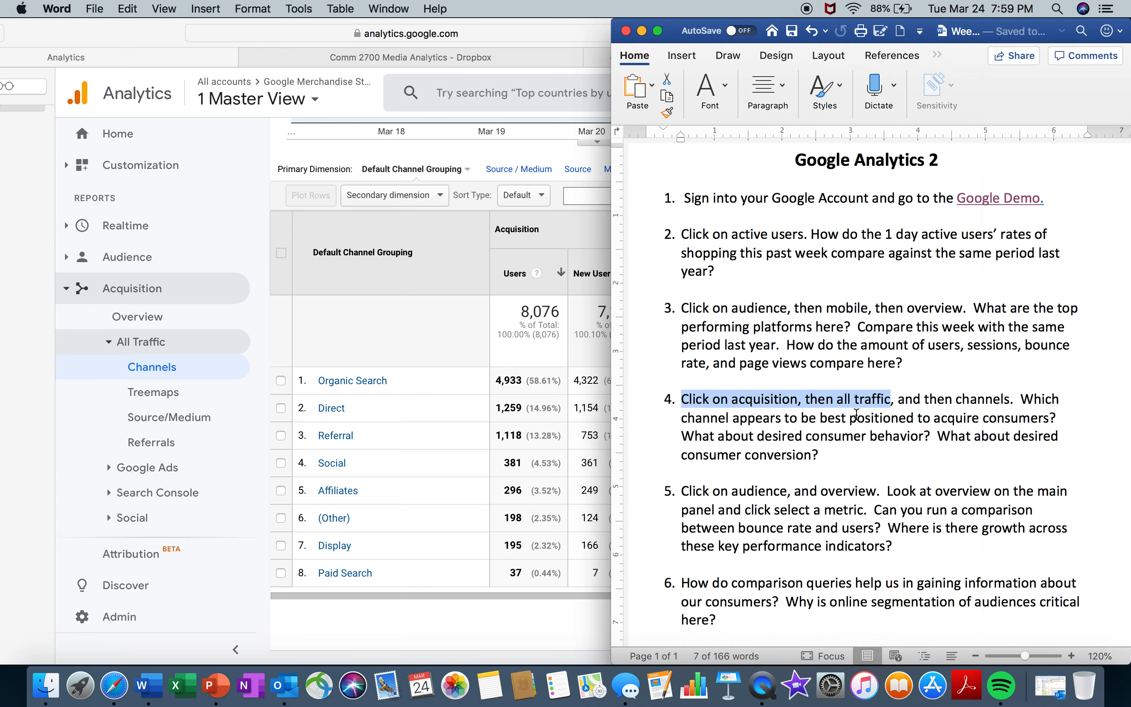
click(439, 594)
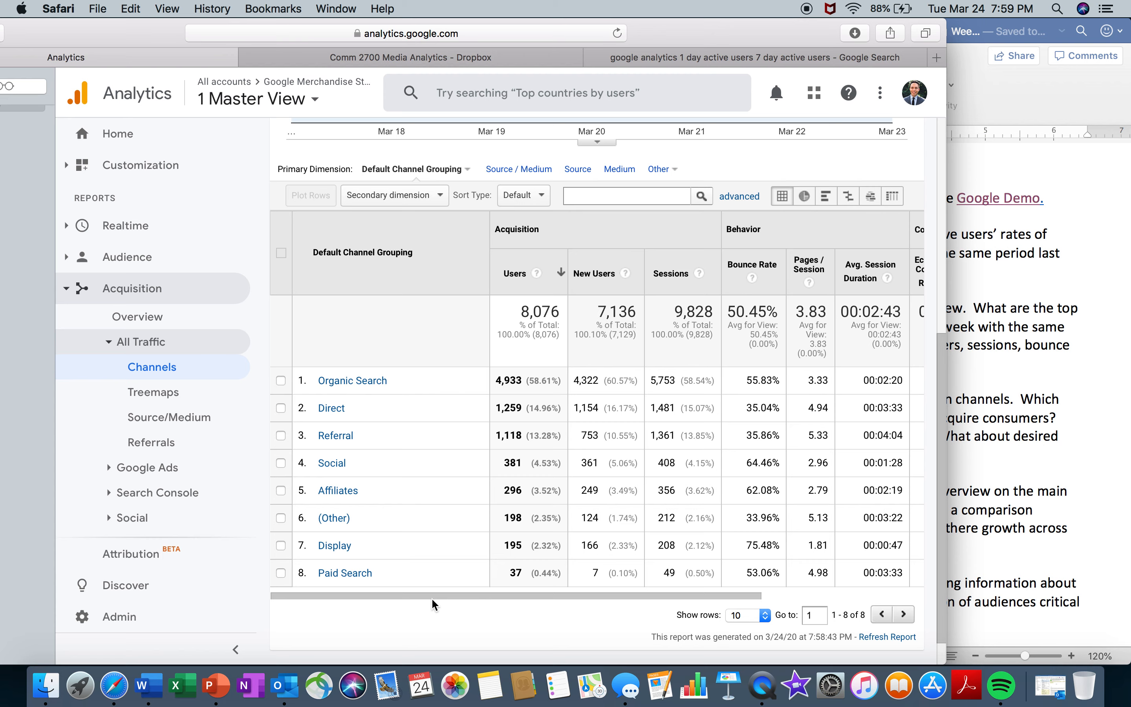
drag(649, 596, 960, 588)
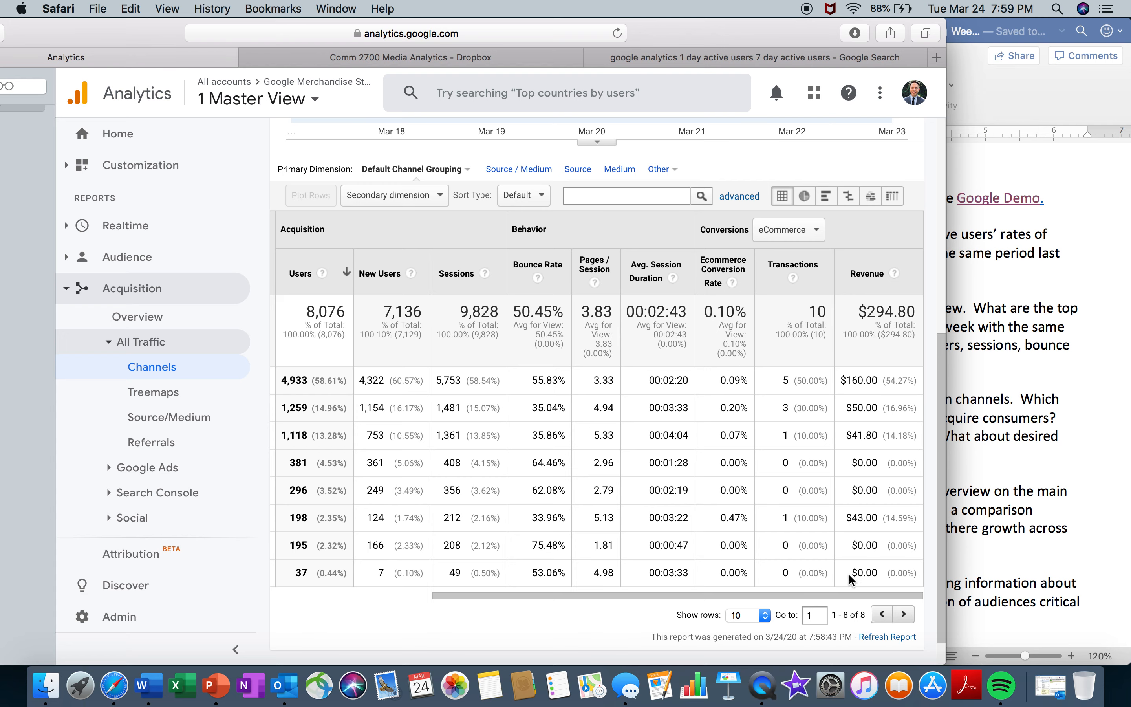
drag(850, 597, 688, 600)
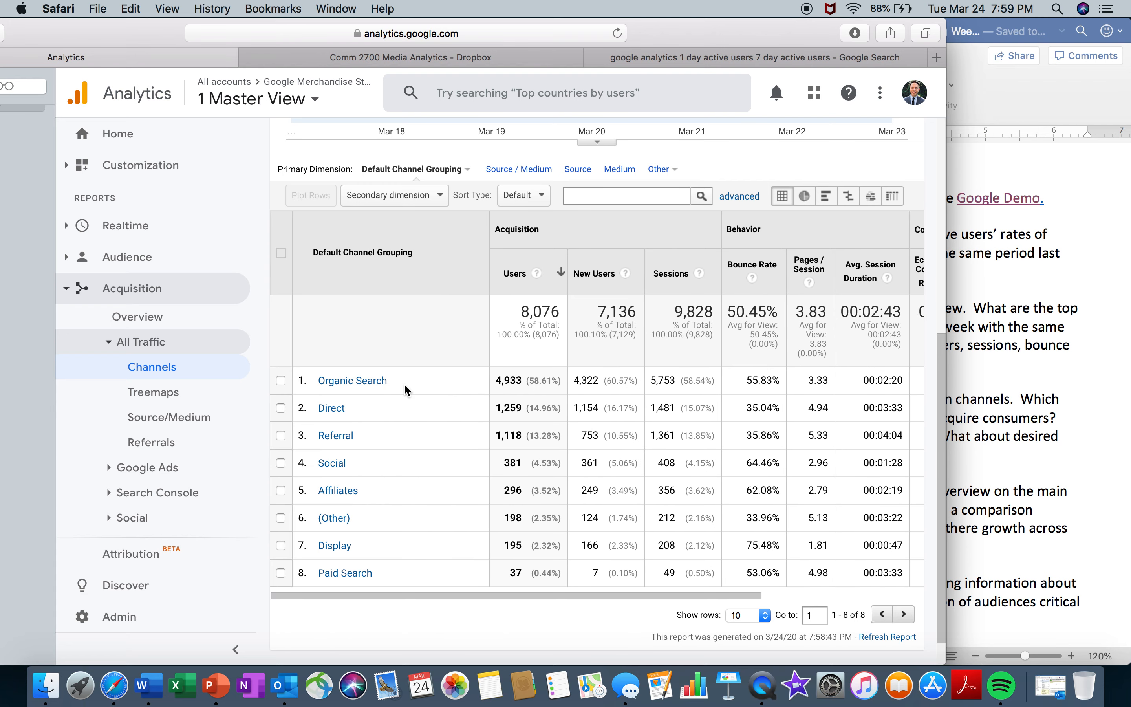
click(1069, 397)
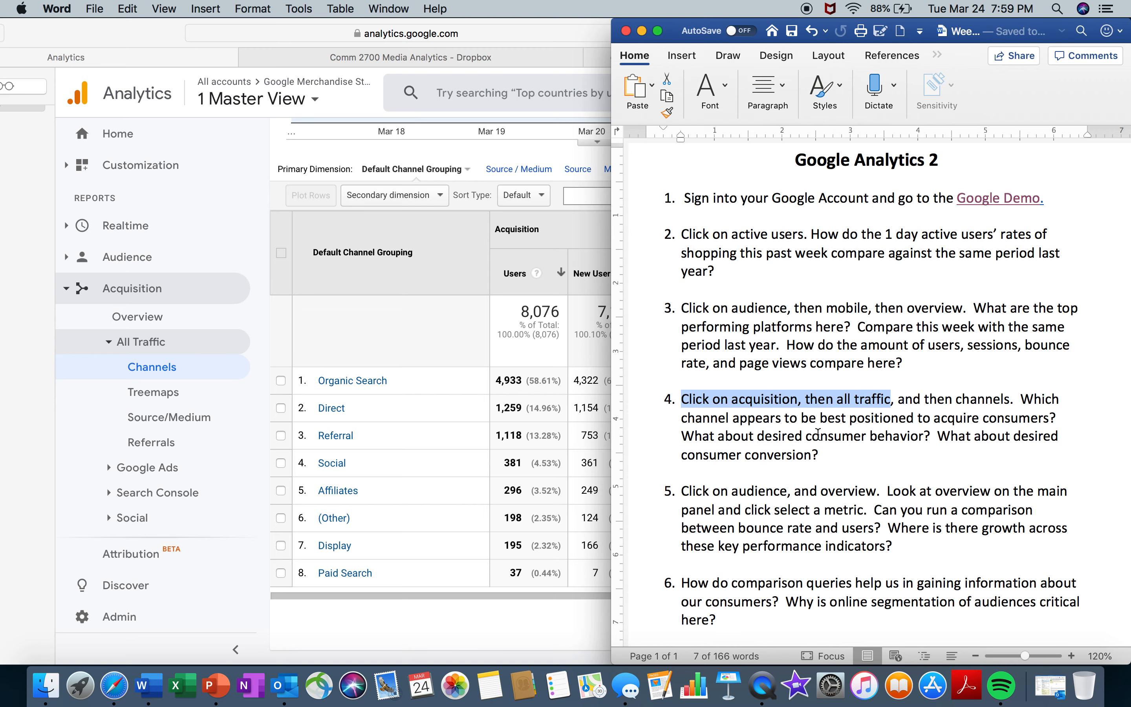
click(522, 420)
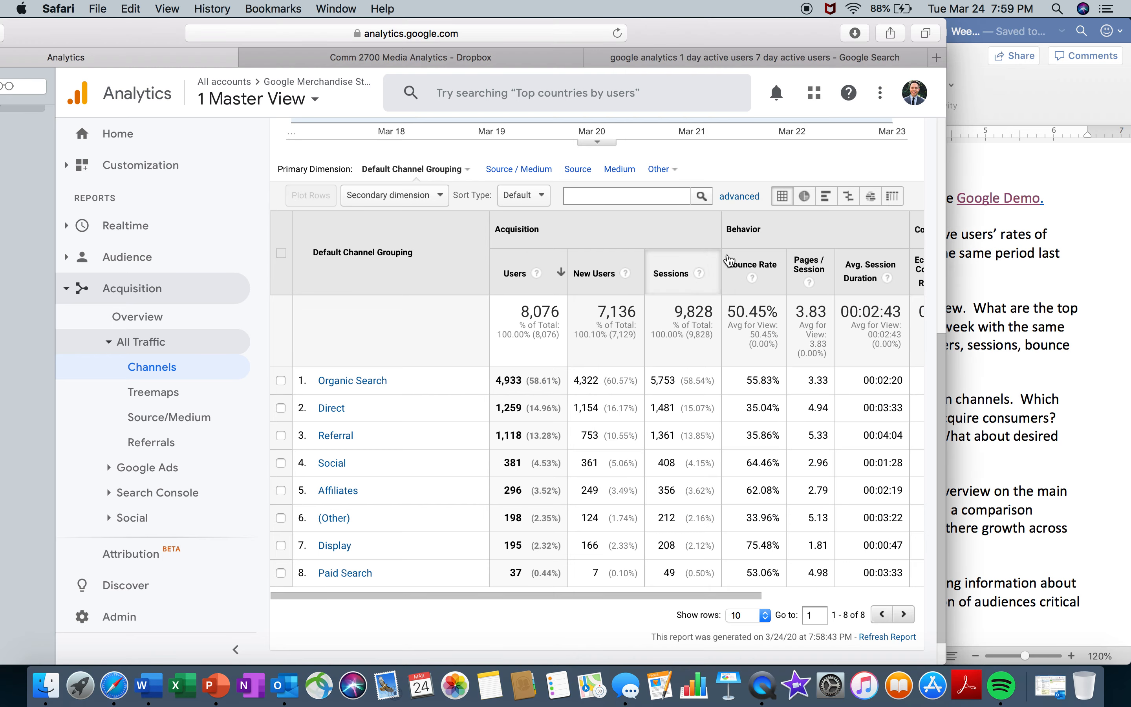
click(785, 594)
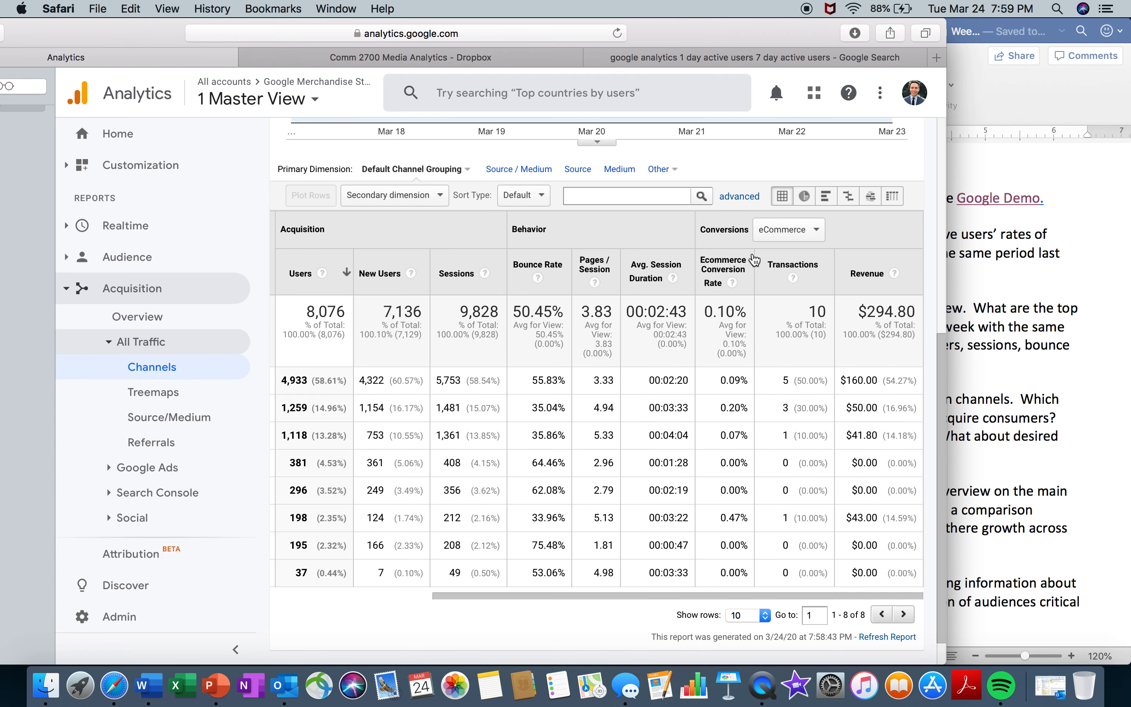
click(1077, 406)
drag(868, 455, 701, 426)
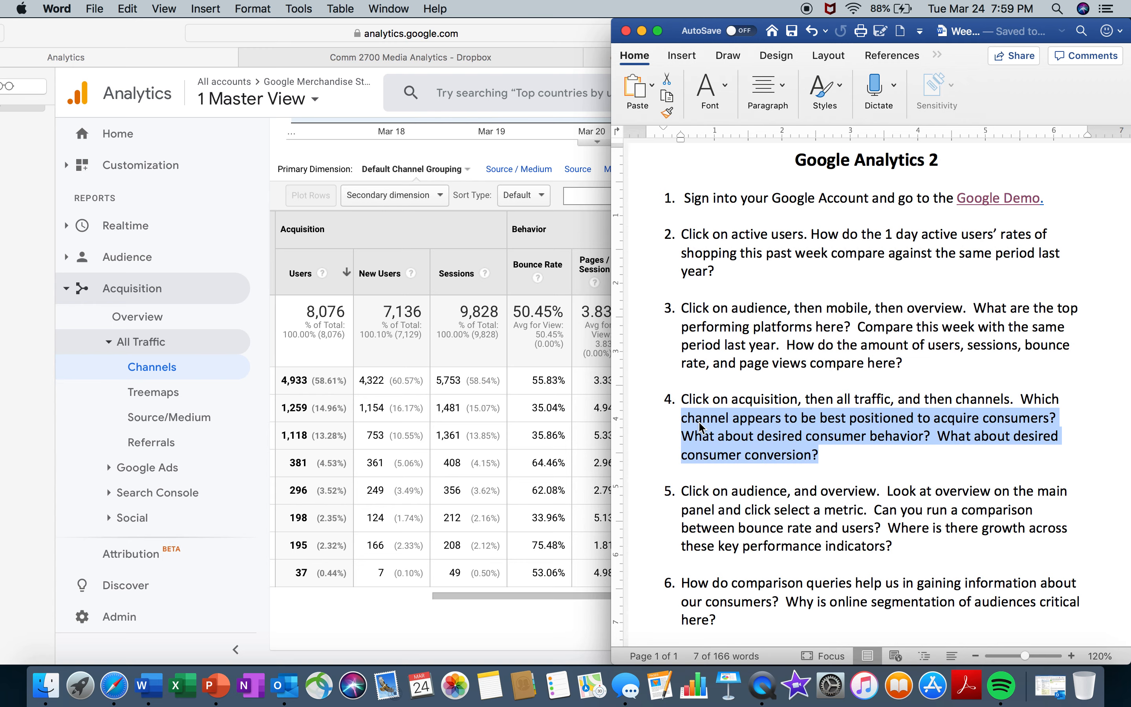
- Move on to worksheet item 5 and open the Overview report in the Audience section of Google Analytics
drag(785, 556, 794, 427)
click(787, 362)
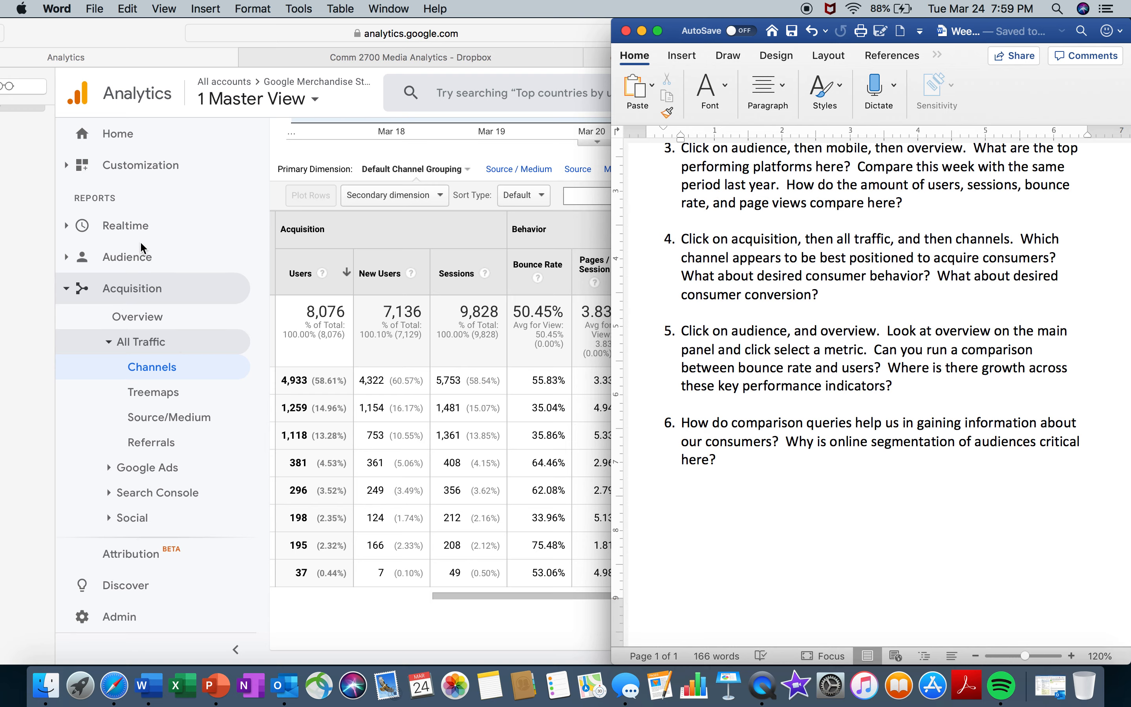
click(143, 250)
click(140, 256)
click(151, 285)
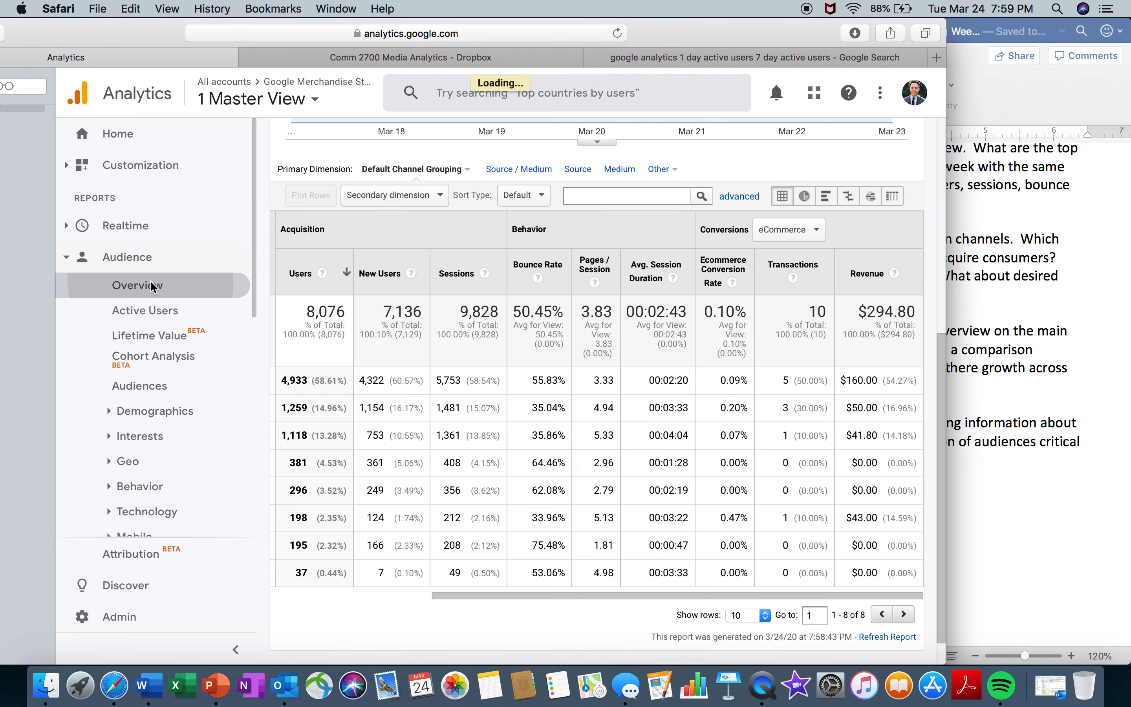
- Check the comparison question in worksheet item 5 and add Bounce Rate as the second metric against Users in the Audience Overview chart
key(super+Tab)
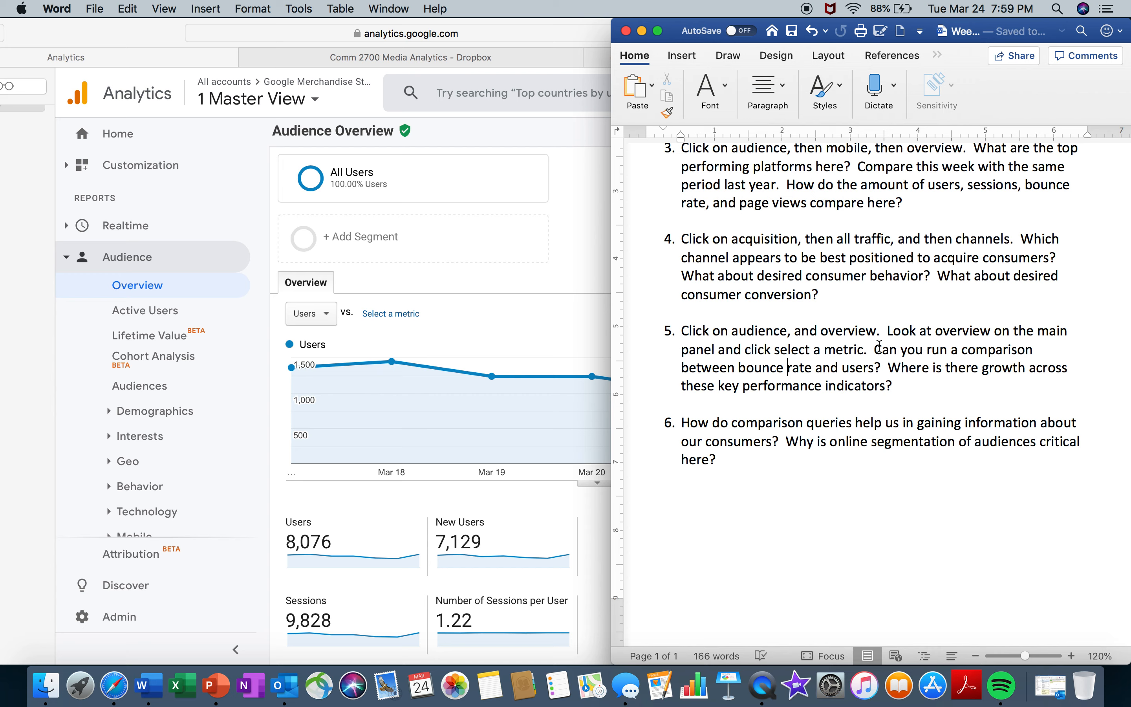
drag(875, 348, 883, 369)
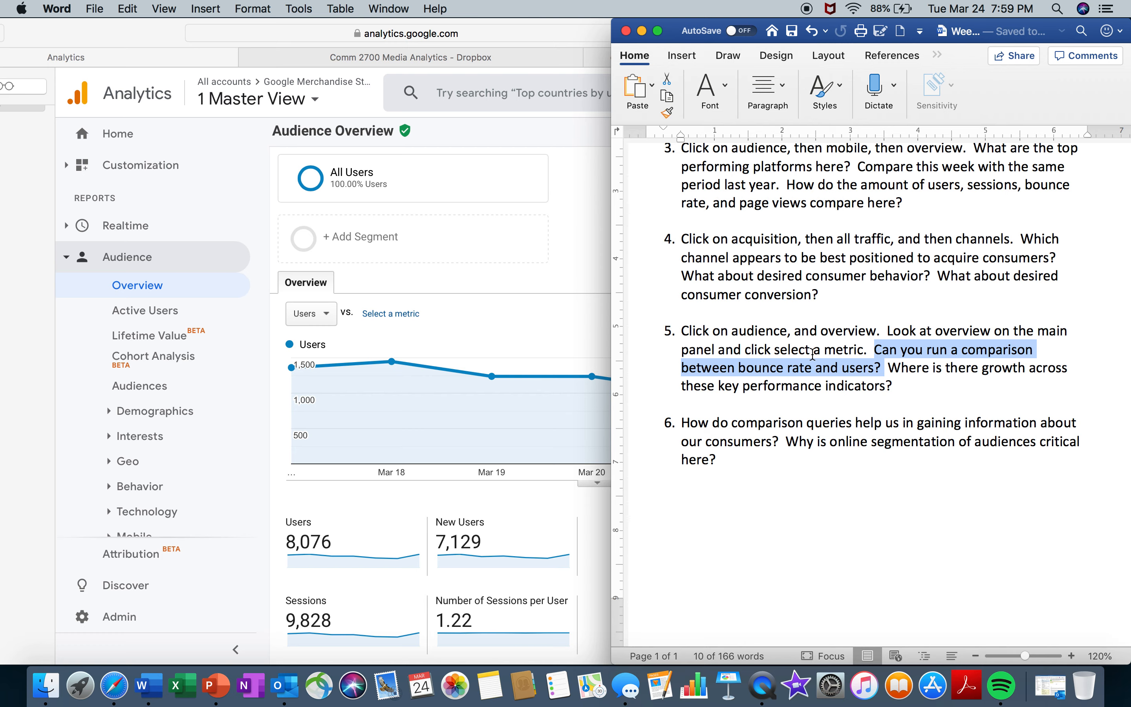
click(507, 329)
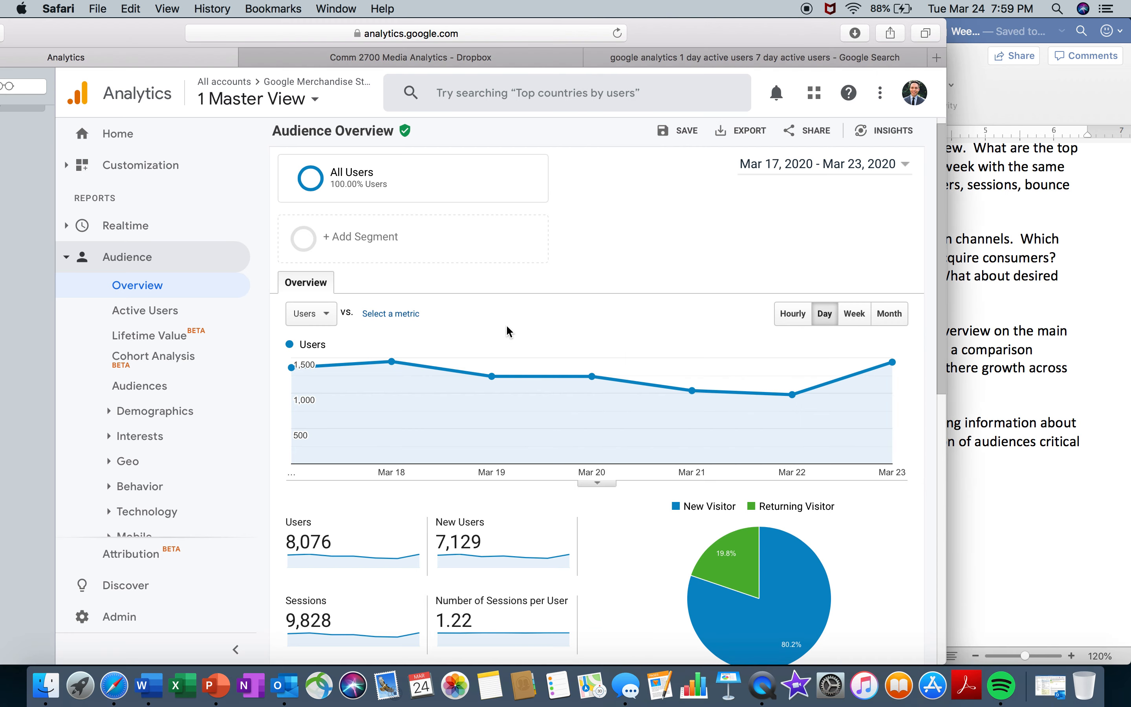
click(406, 314)
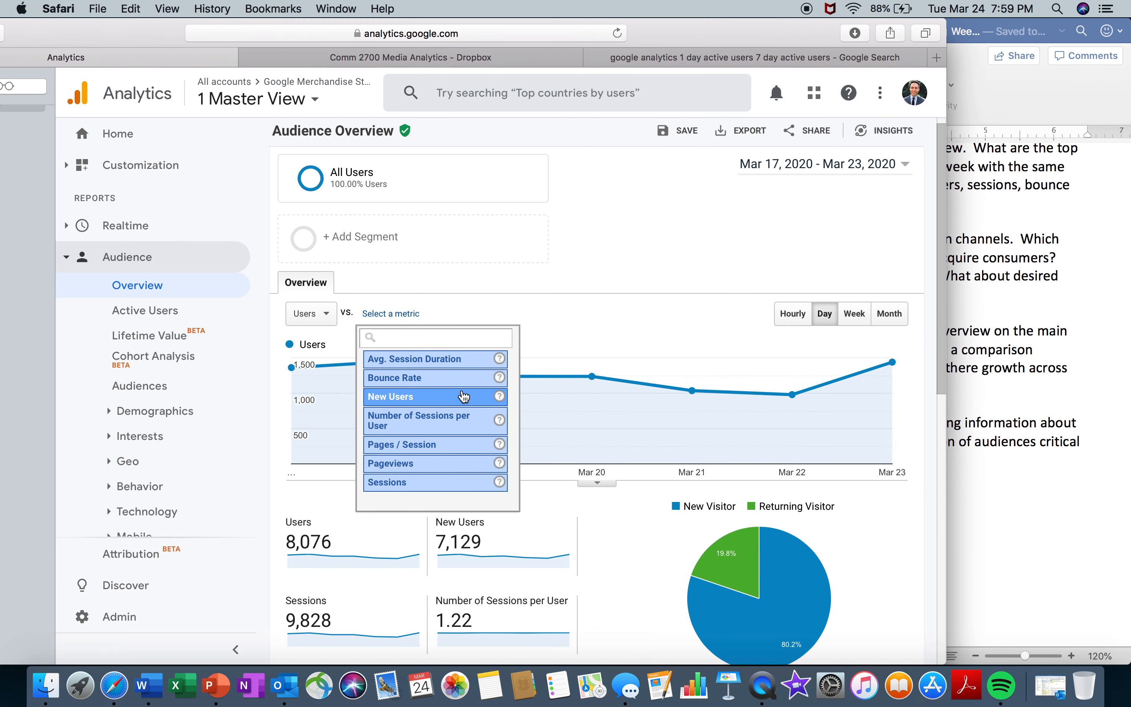
click(475, 382)
- Examine the daily Users and Bounce Rate lines against the growth question in worksheet item 5
click(1090, 429)
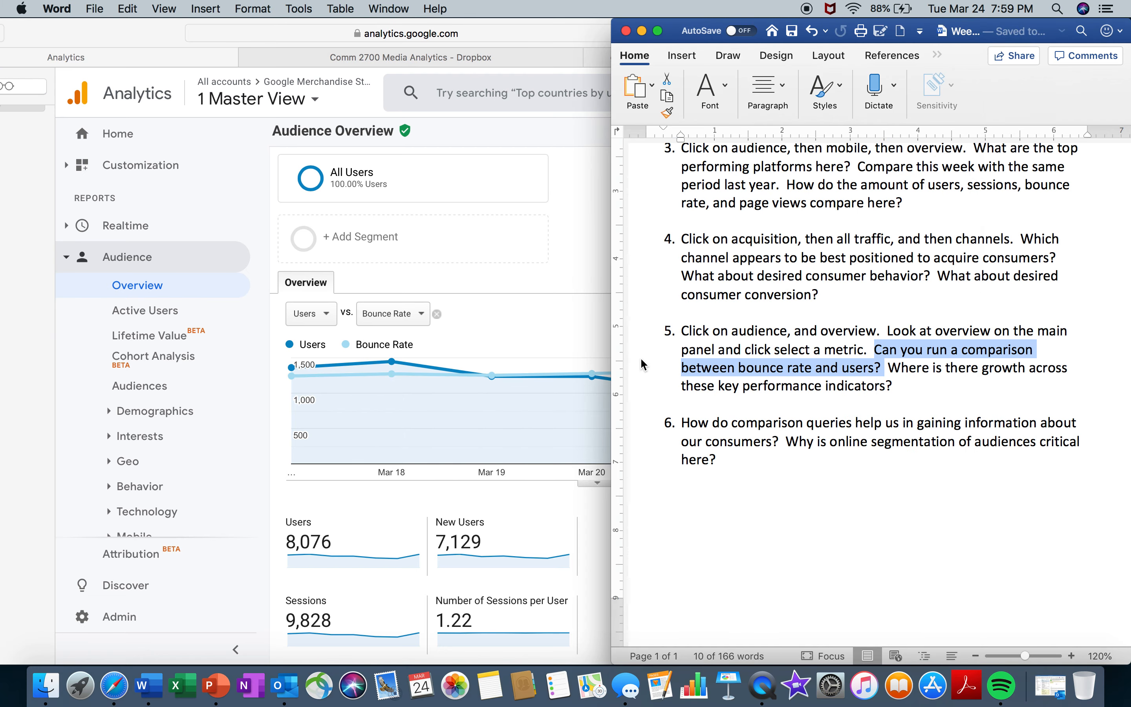
click(476, 319)
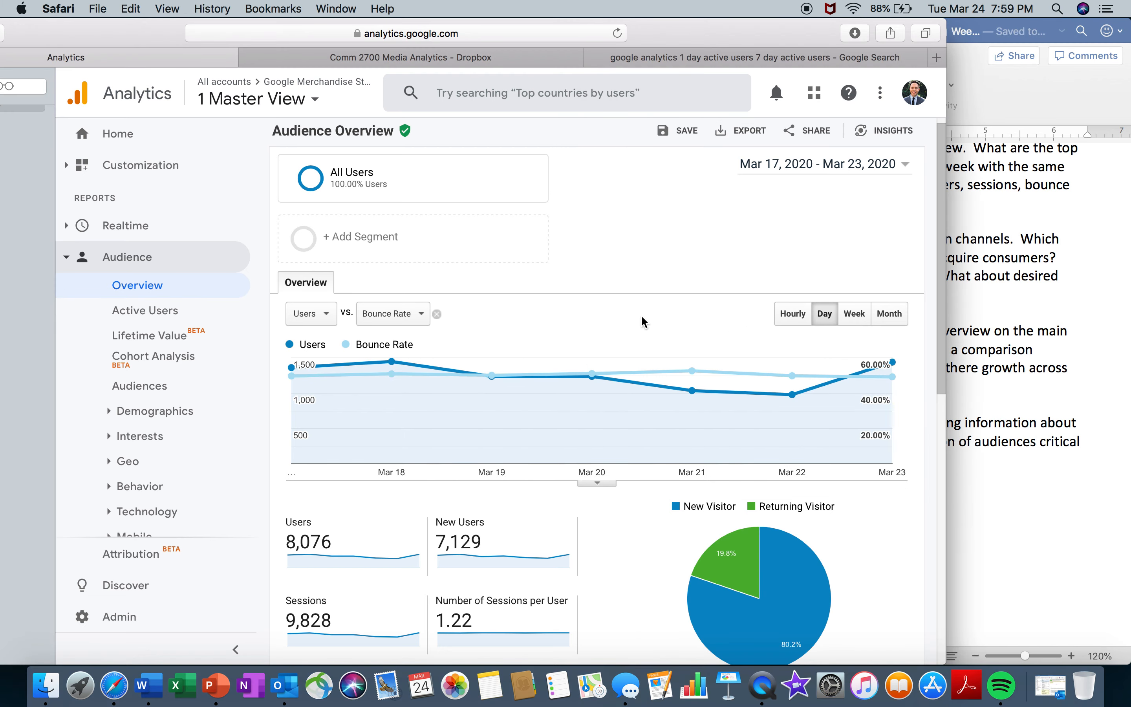
scroll(643, 322, down, 3)
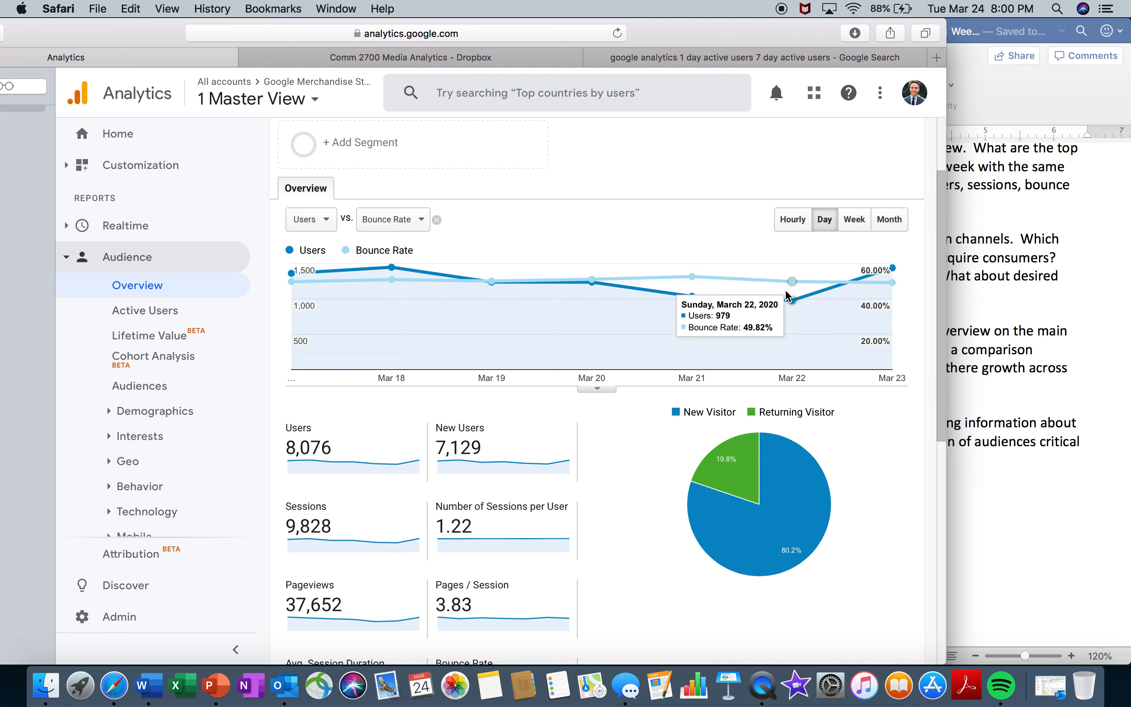
click(998, 306)
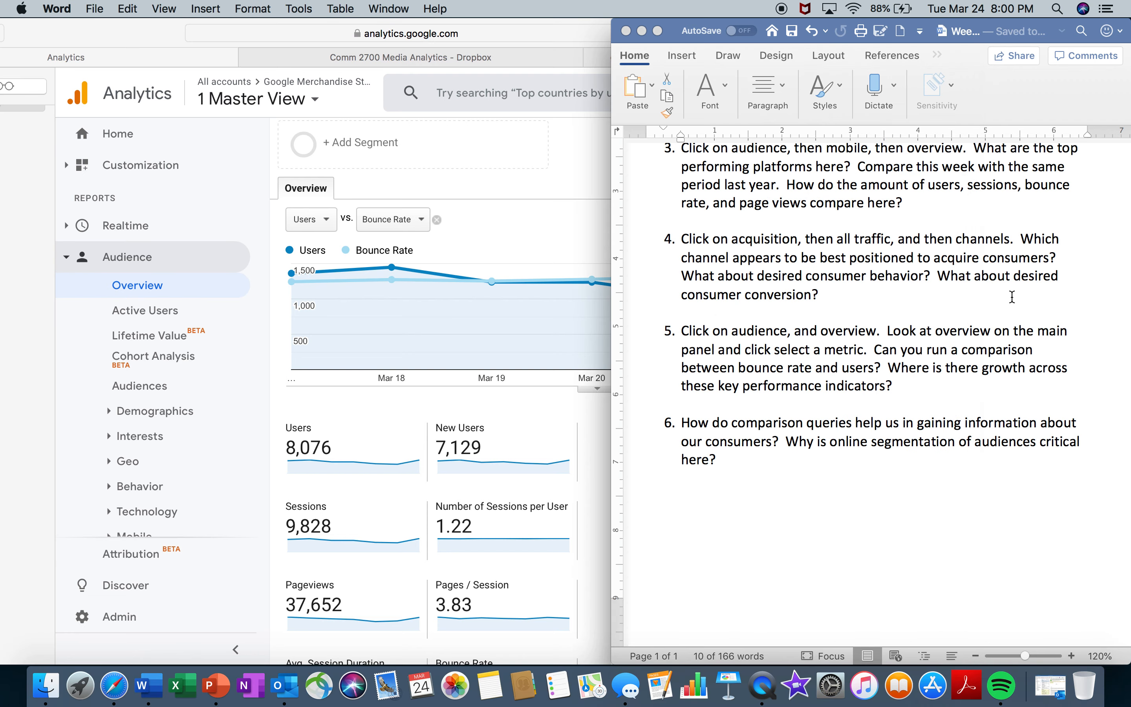
click(906, 395)
drag(893, 386, 895, 373)
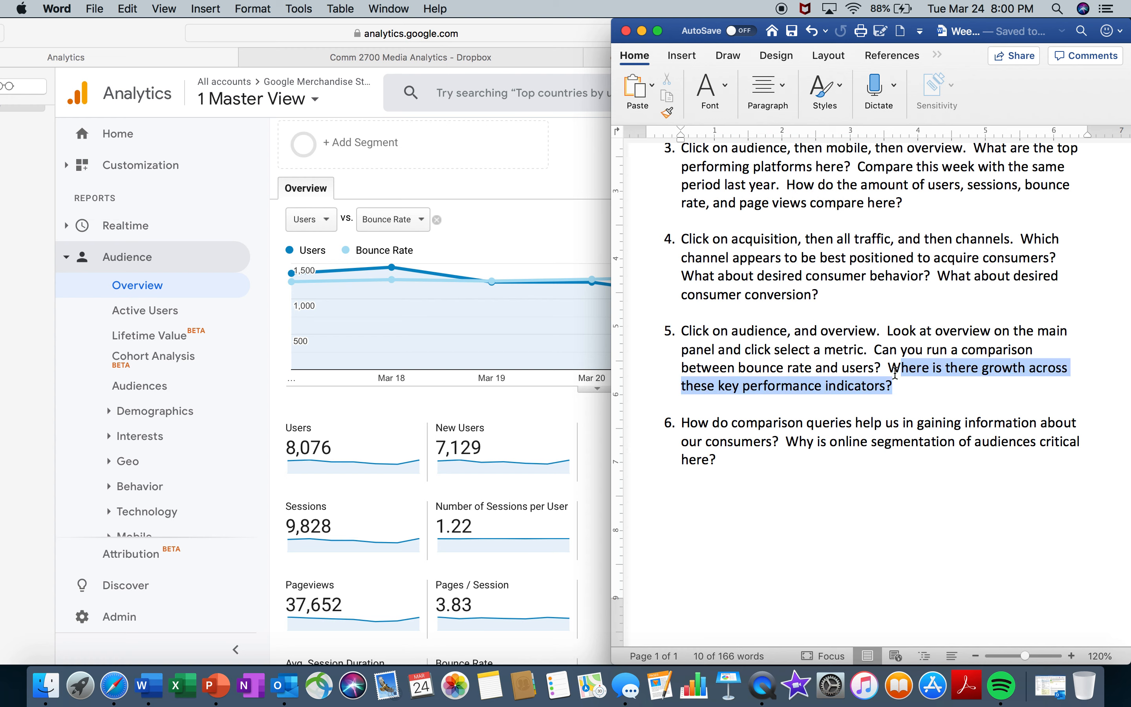
click(840, 397)
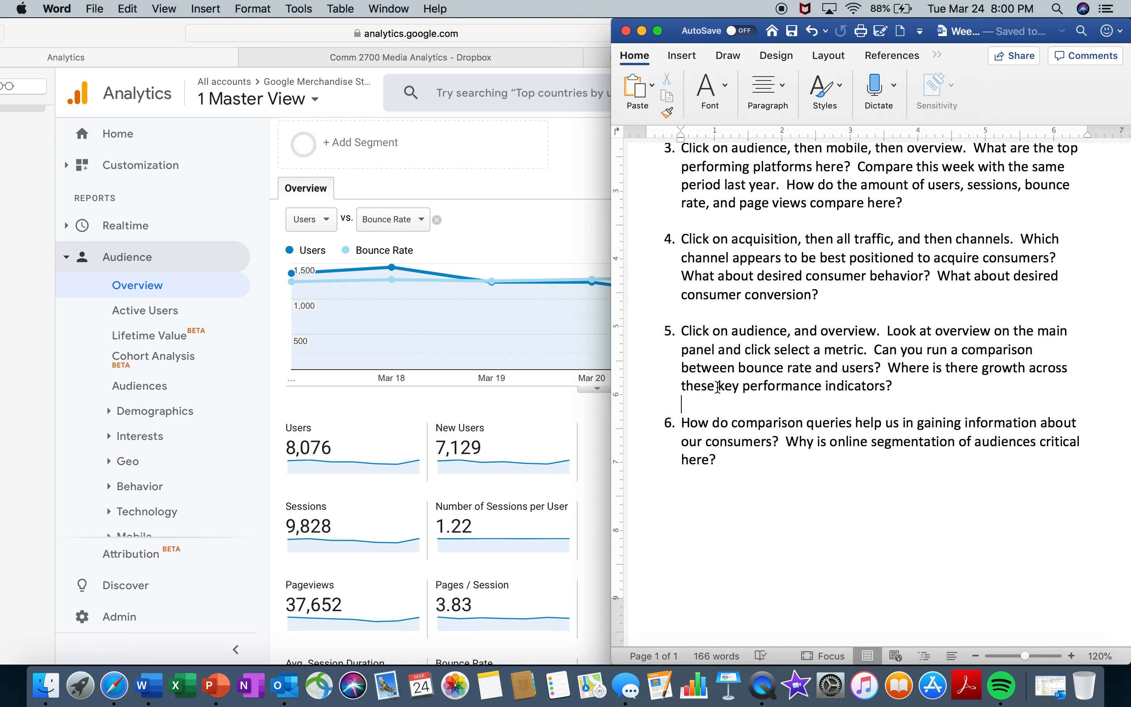
click(546, 414)
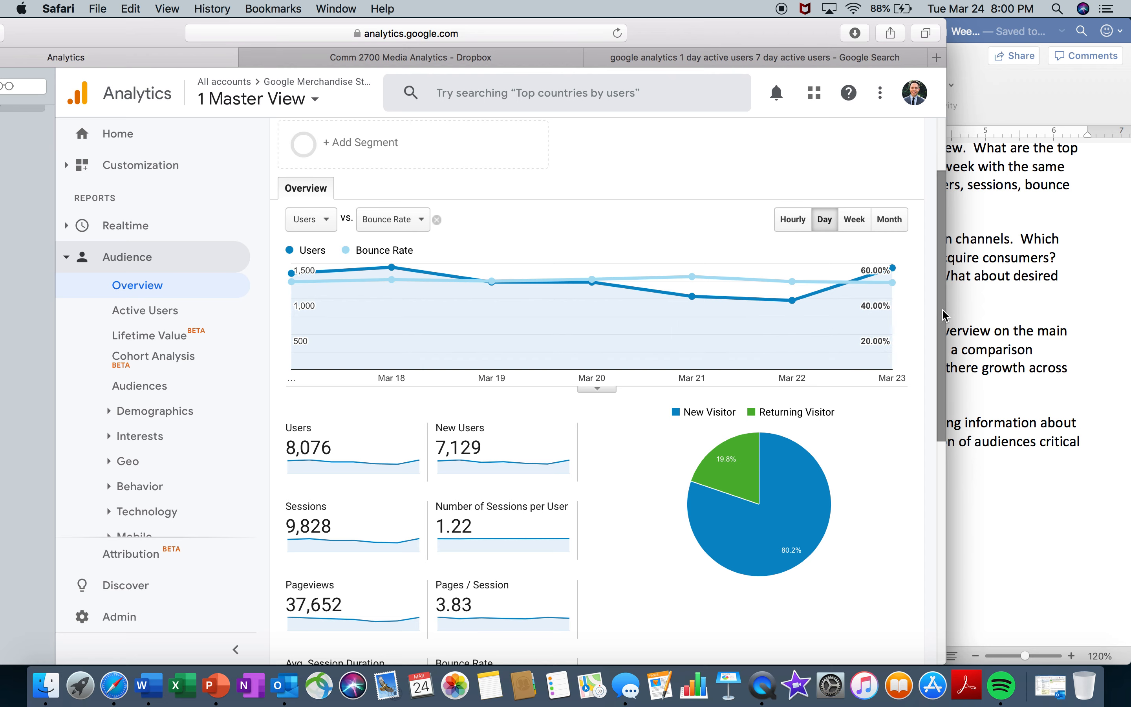
- Compare the Audience Overview for Mar 17–23, 2020 with the previous period, Mar 10–16, 2020
drag(939, 314, 938, 255)
click(858, 182)
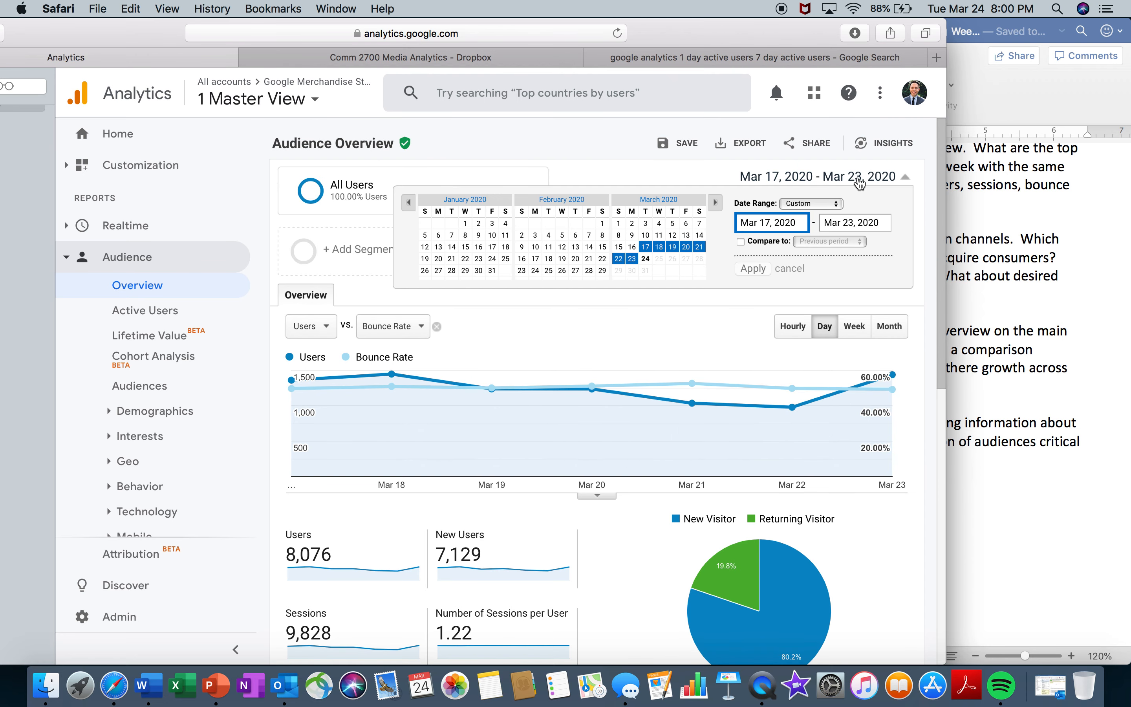
click(741, 242)
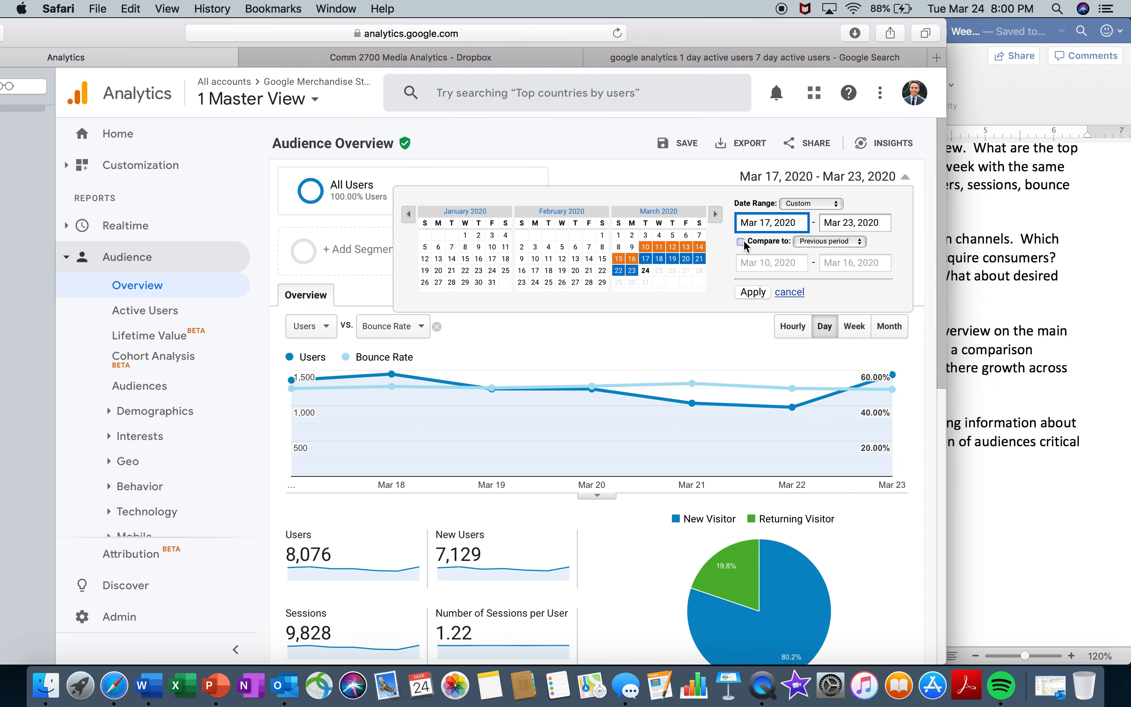
click(842, 244)
click(842, 245)
click(755, 293)
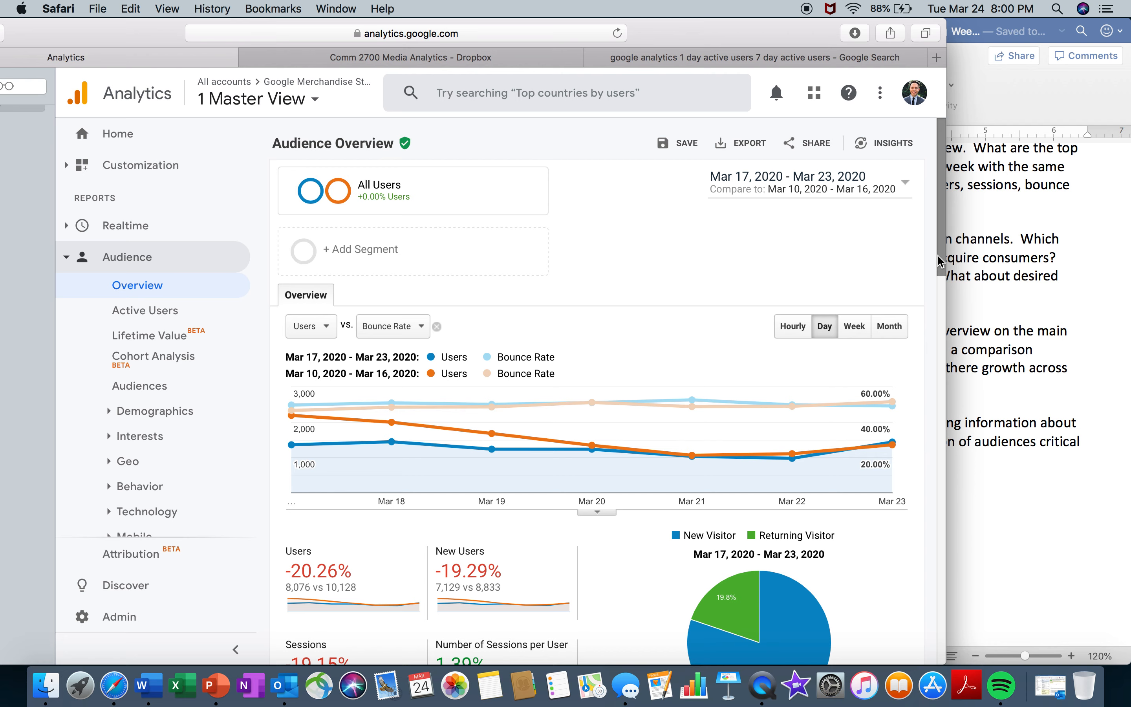
- Examine the period-over-period changes in the audience metrics, visitor charts and language table against worksheet item 5
drag(940, 261, 943, 367)
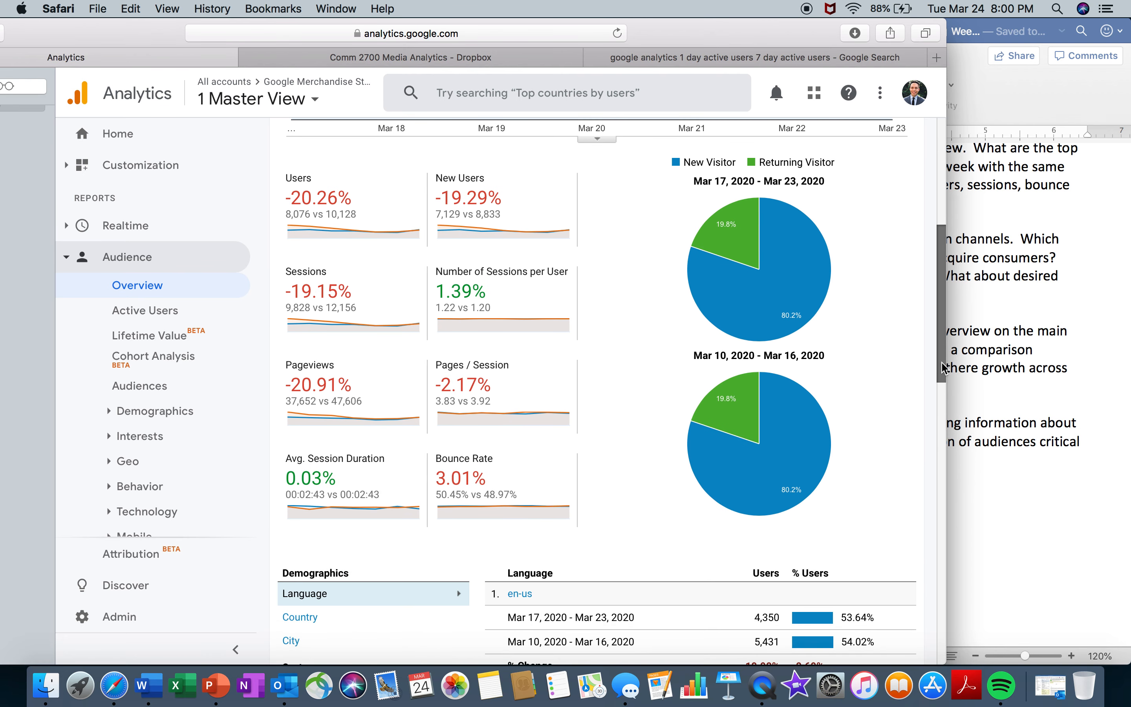
scroll(533, 370, up, 3)
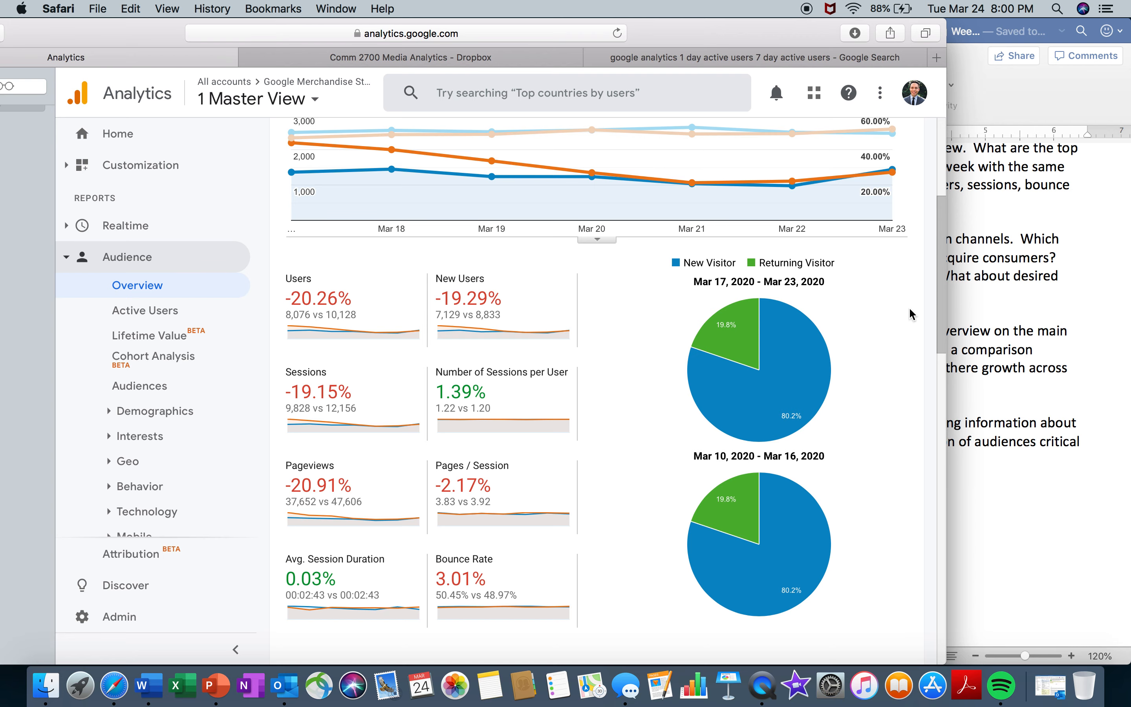
drag(941, 312, 937, 424)
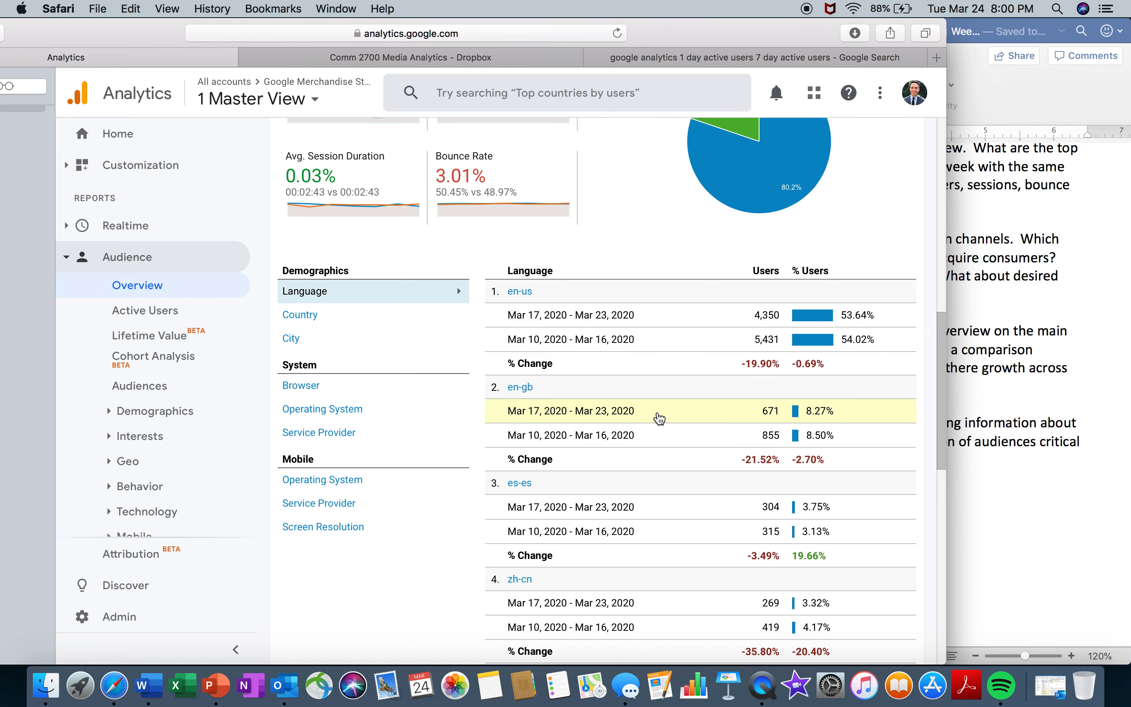
scroll(934, 402, up, 3)
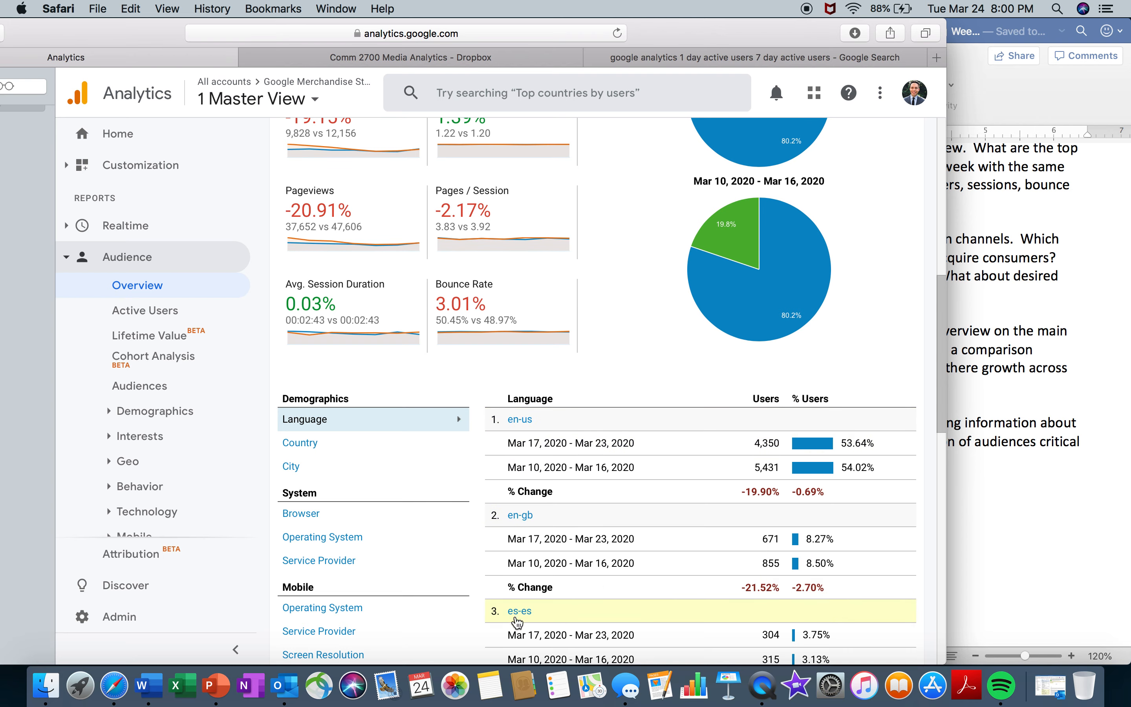
drag(942, 307, 921, 270)
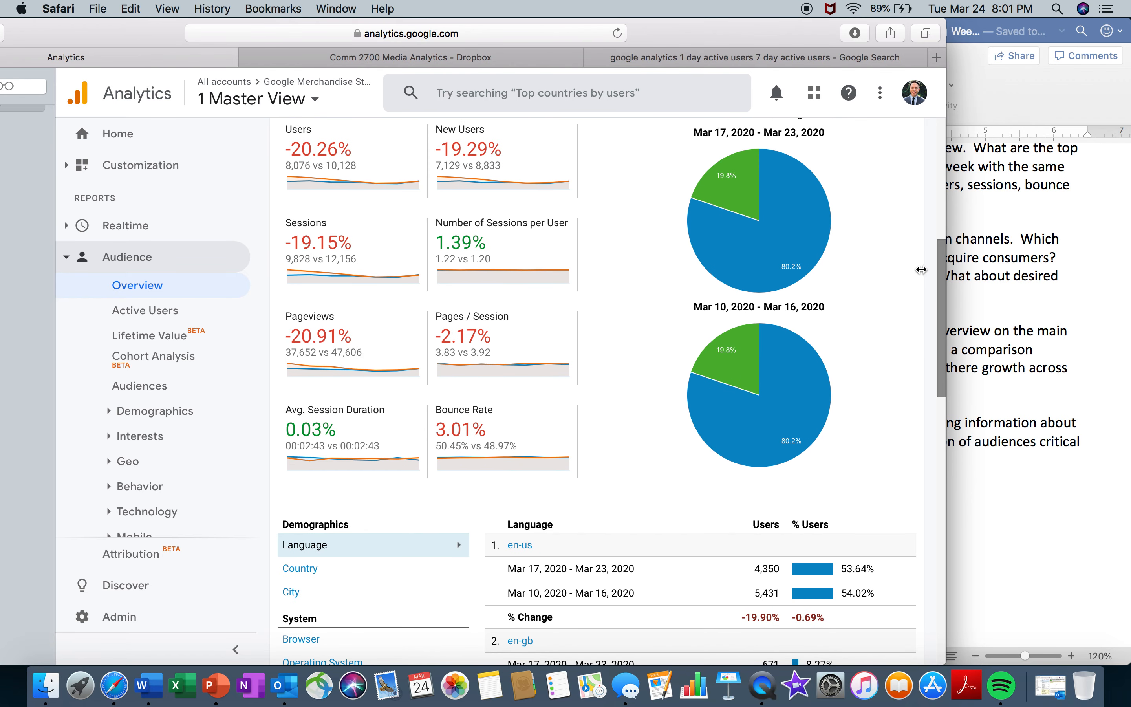
click(1000, 289)
drag(909, 388, 677, 333)
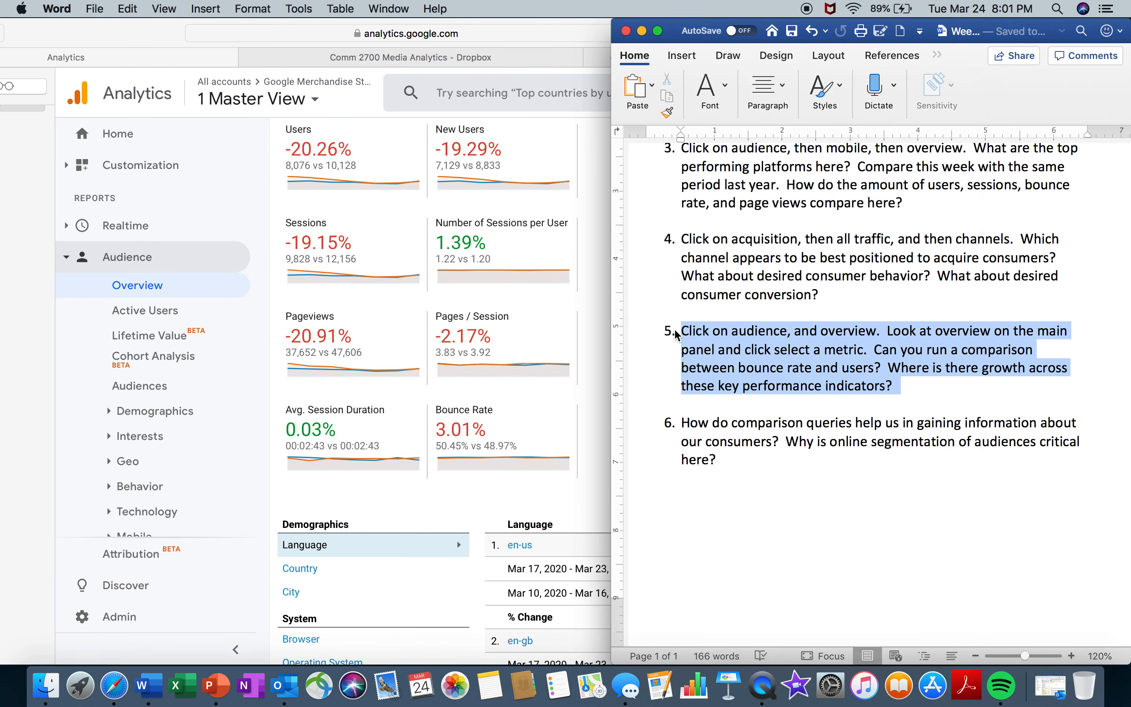
click(606, 332)
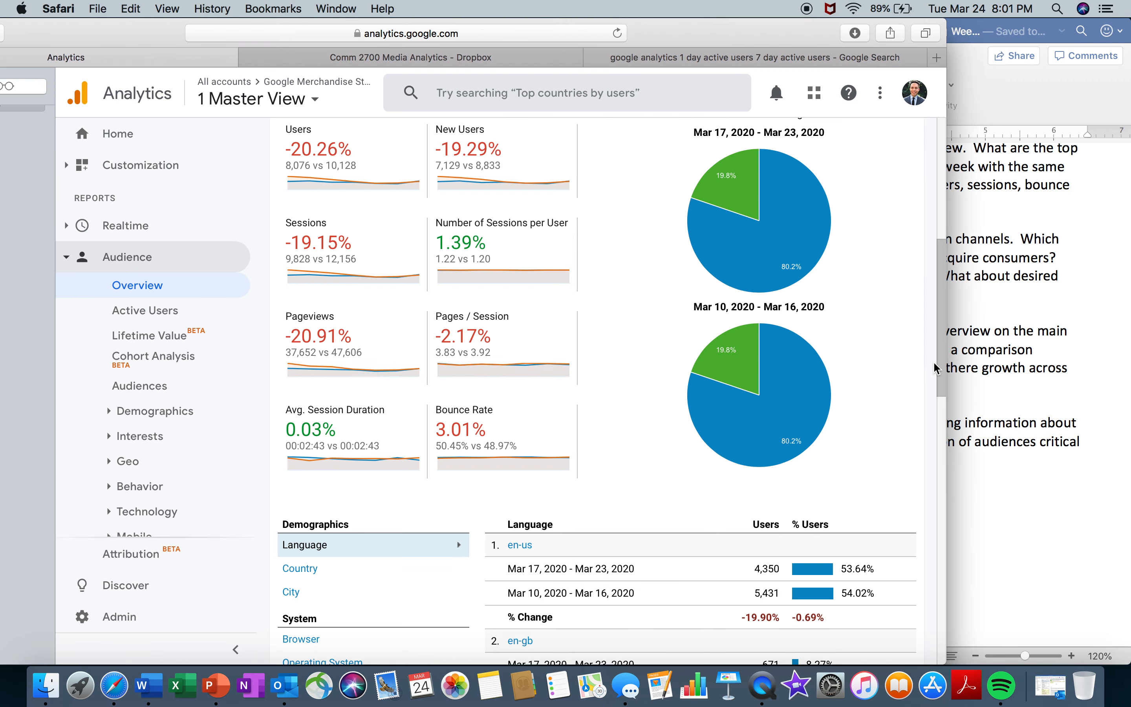
drag(938, 369, 939, 300)
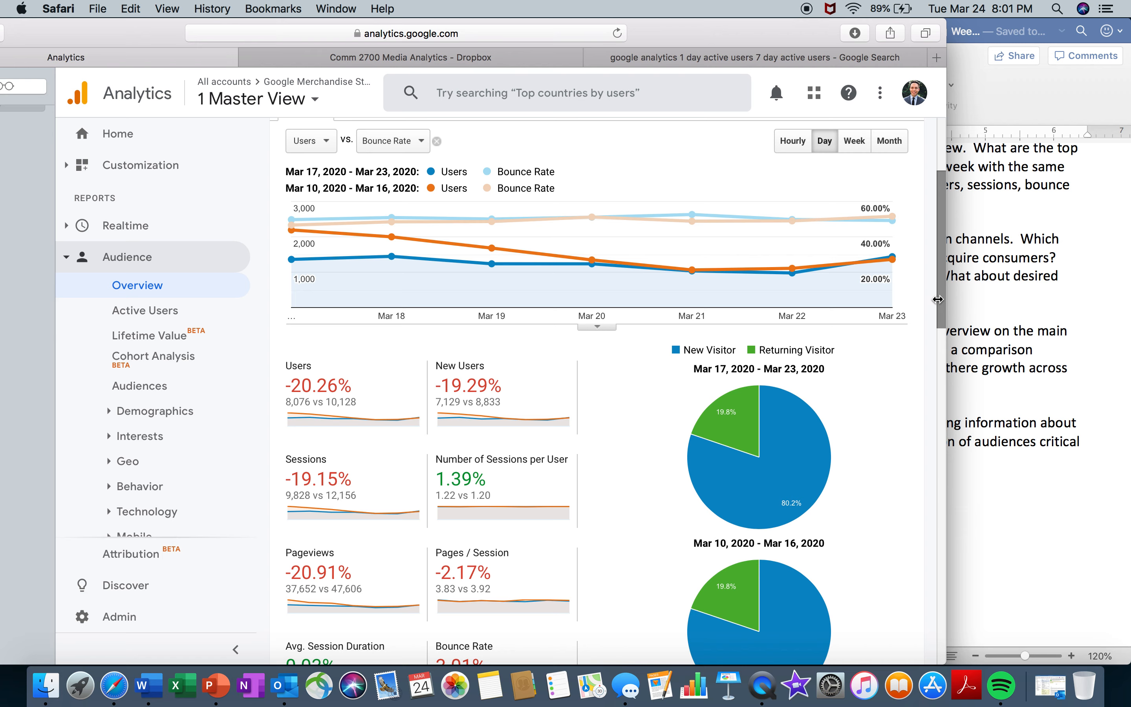
- Browse the Audience report list and expand its Technology and Behavior groups
scroll(256, 394, down, 1)
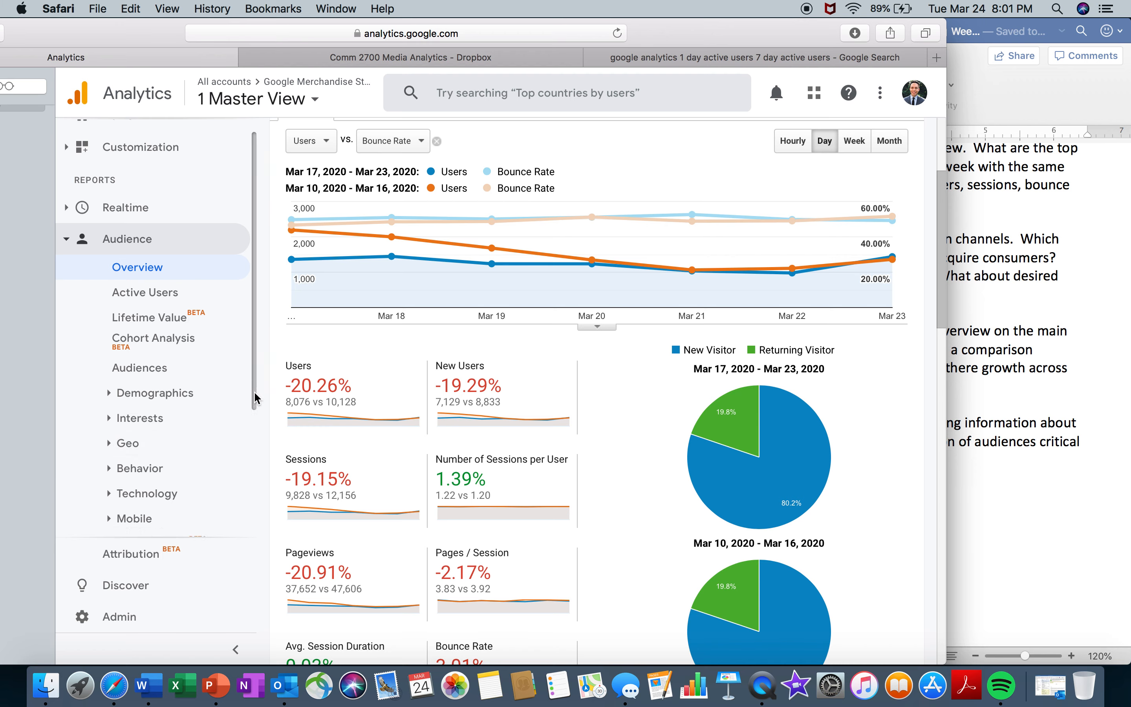
scroll(256, 394, down, 4)
click(147, 360)
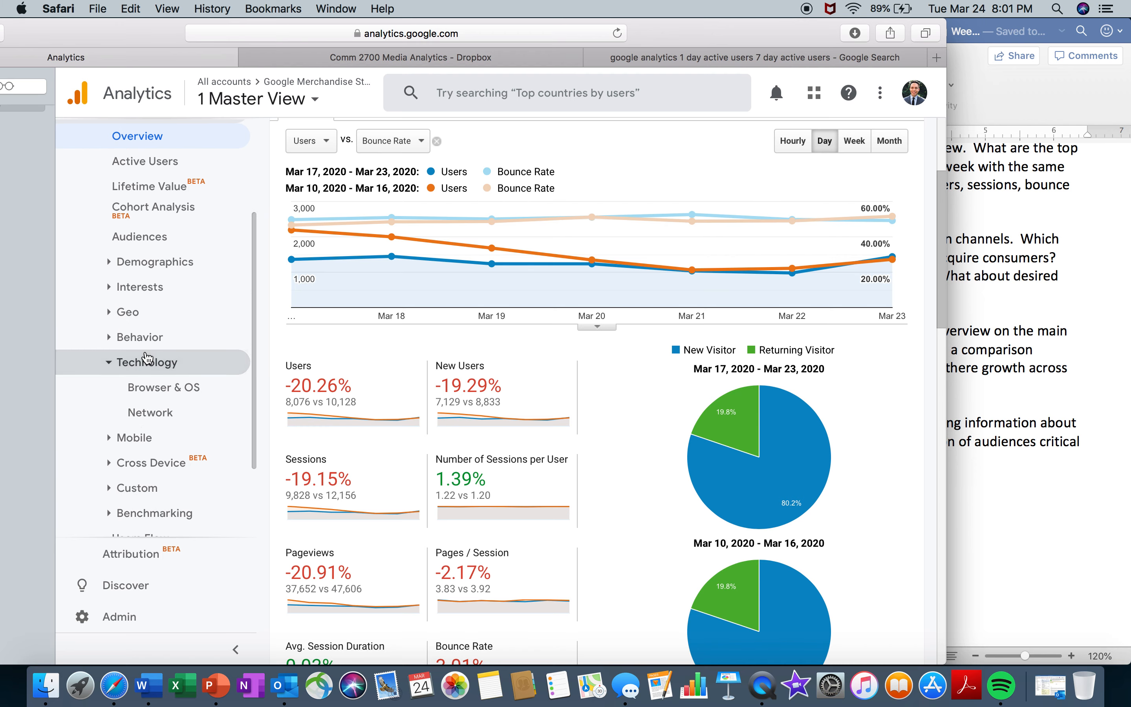
click(150, 337)
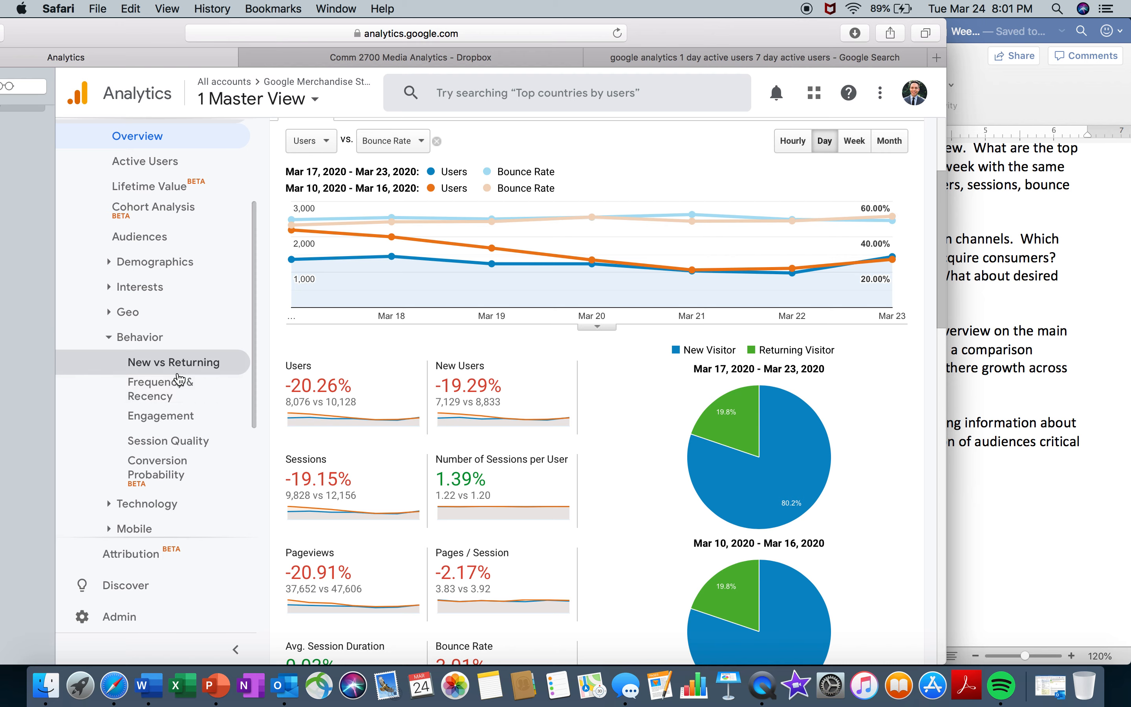
- View the Geo Location report and open the Interests Overview report for the audience
click(166, 314)
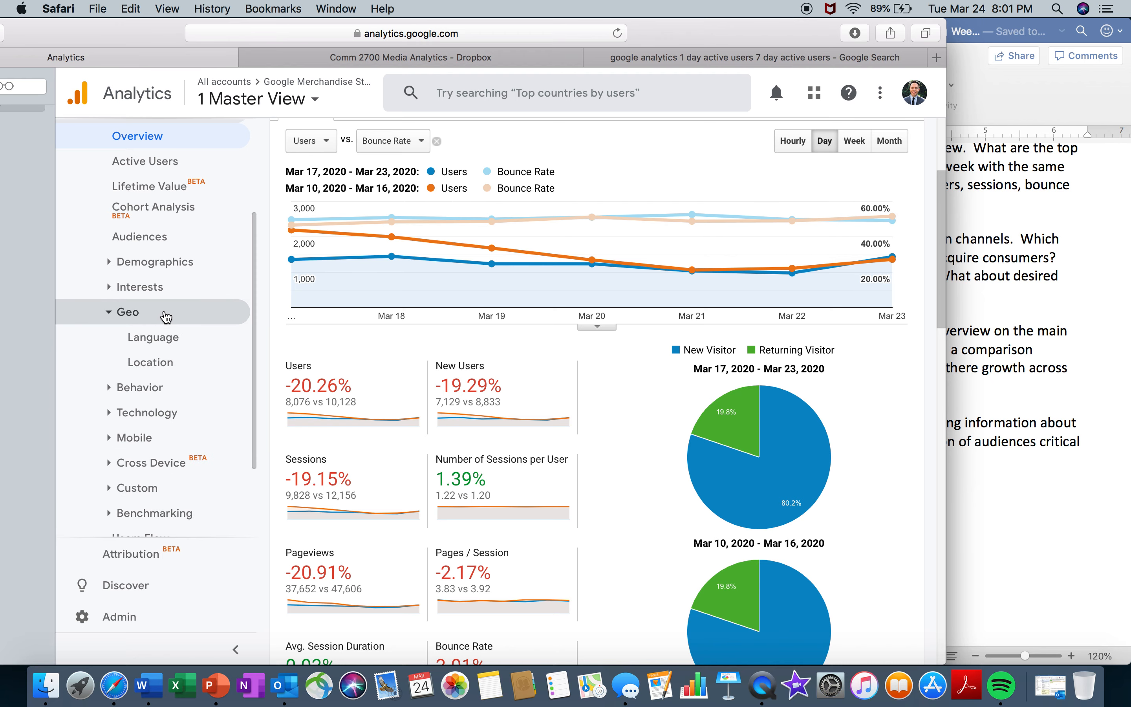
click(166, 362)
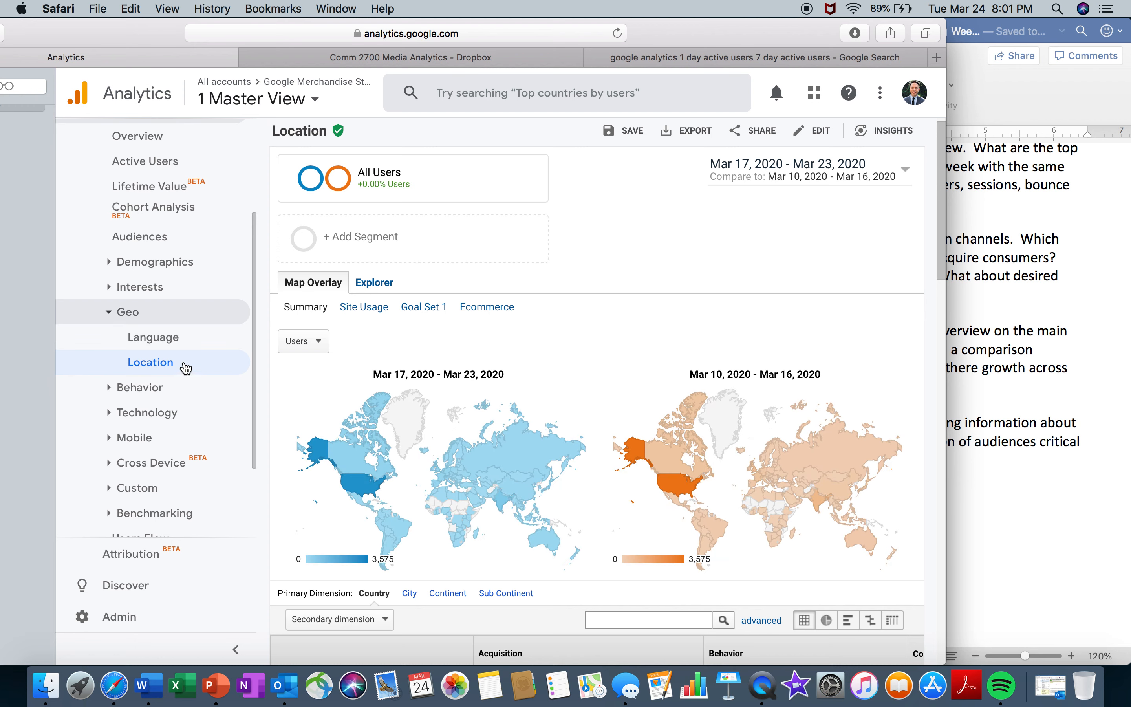
click(182, 287)
click(187, 322)
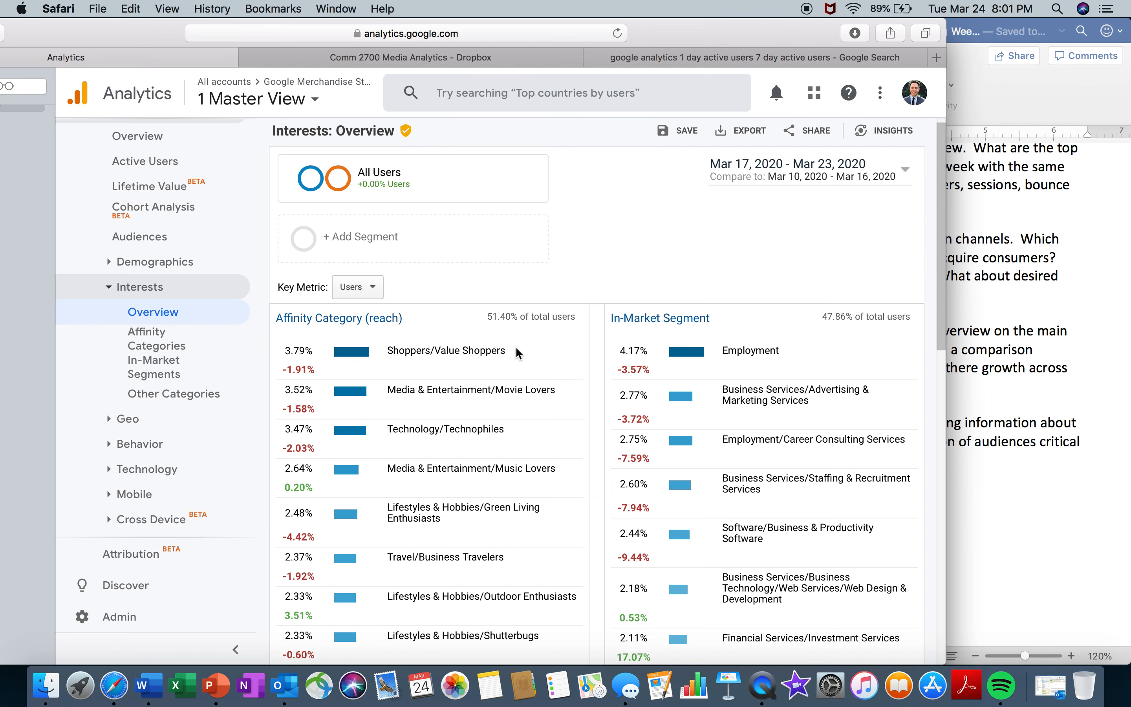
- Remove the period comparison from the Interests Overview and look through its affinity and in-market categories for Mar 17–23, 2020
click(836, 185)
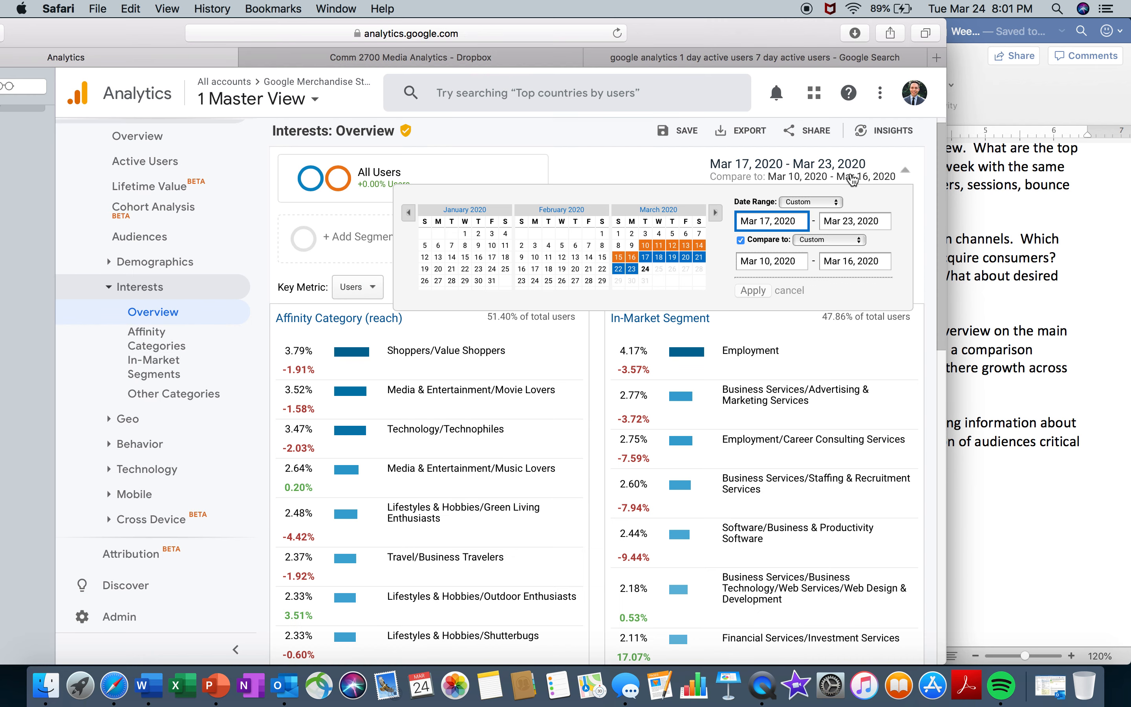
click(742, 241)
click(751, 268)
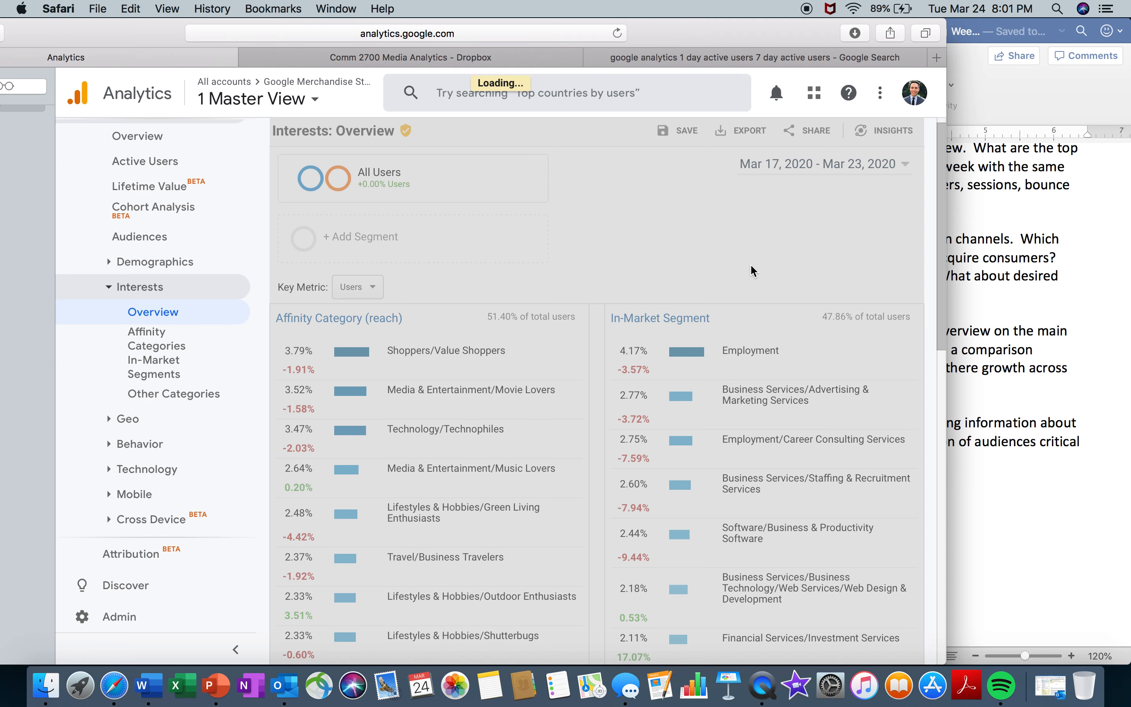
scroll(942, 421, down, 5)
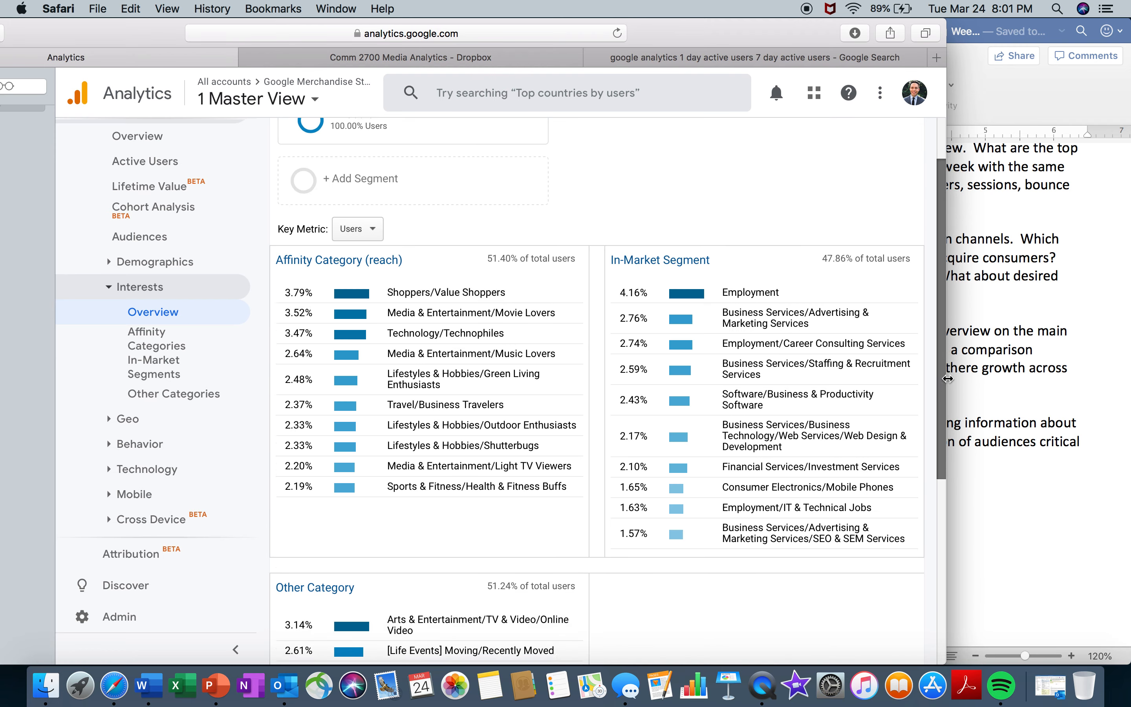
drag(953, 451, 946, 323)
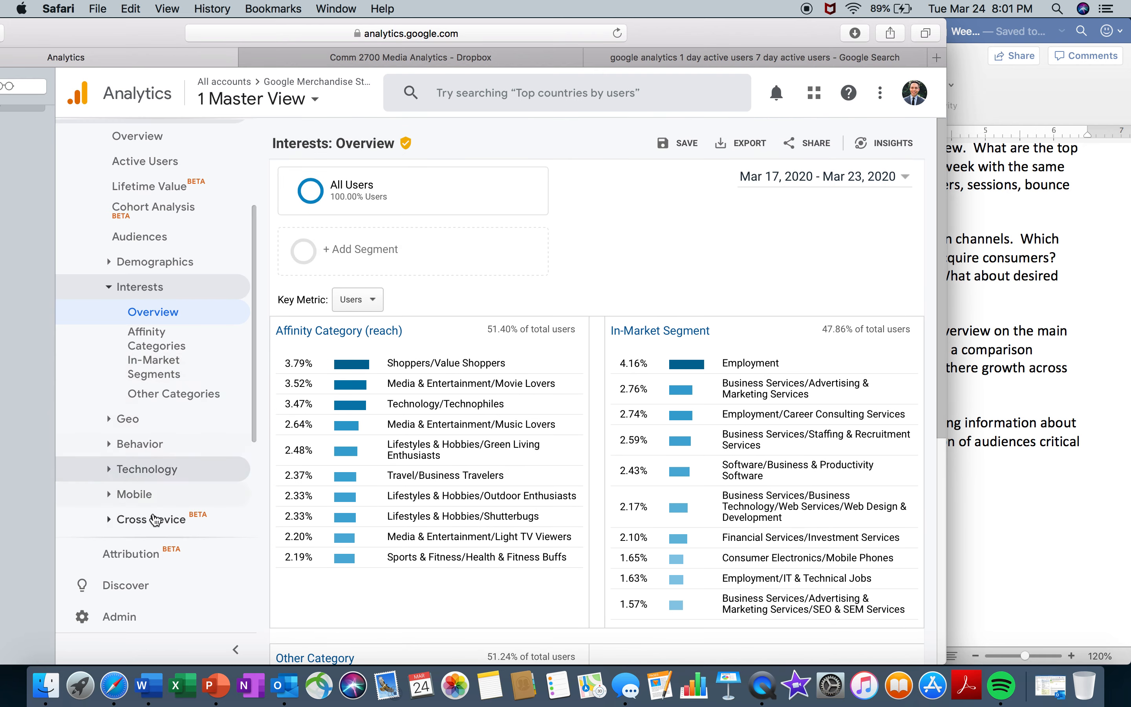
drag(256, 393, 253, 490)
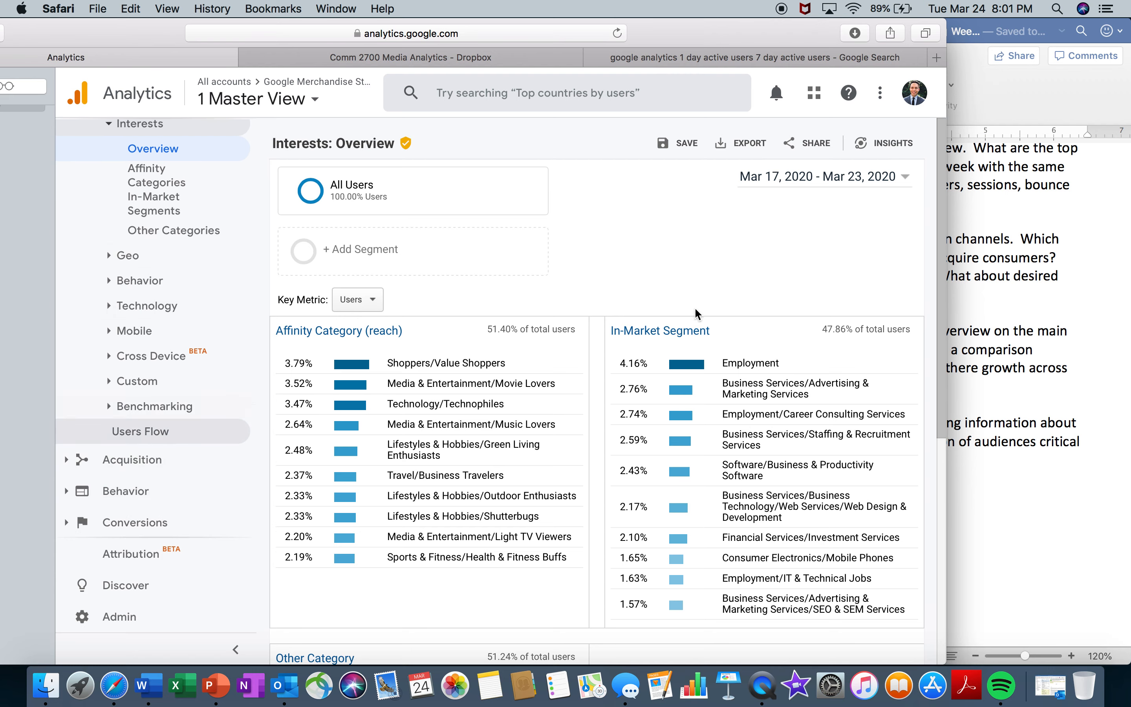
- Switch to the Word worksheet to read item 6 on comparison queries and audience segmentation, and return to Google Analytics in Safari
click(1043, 381)
click(816, 495)
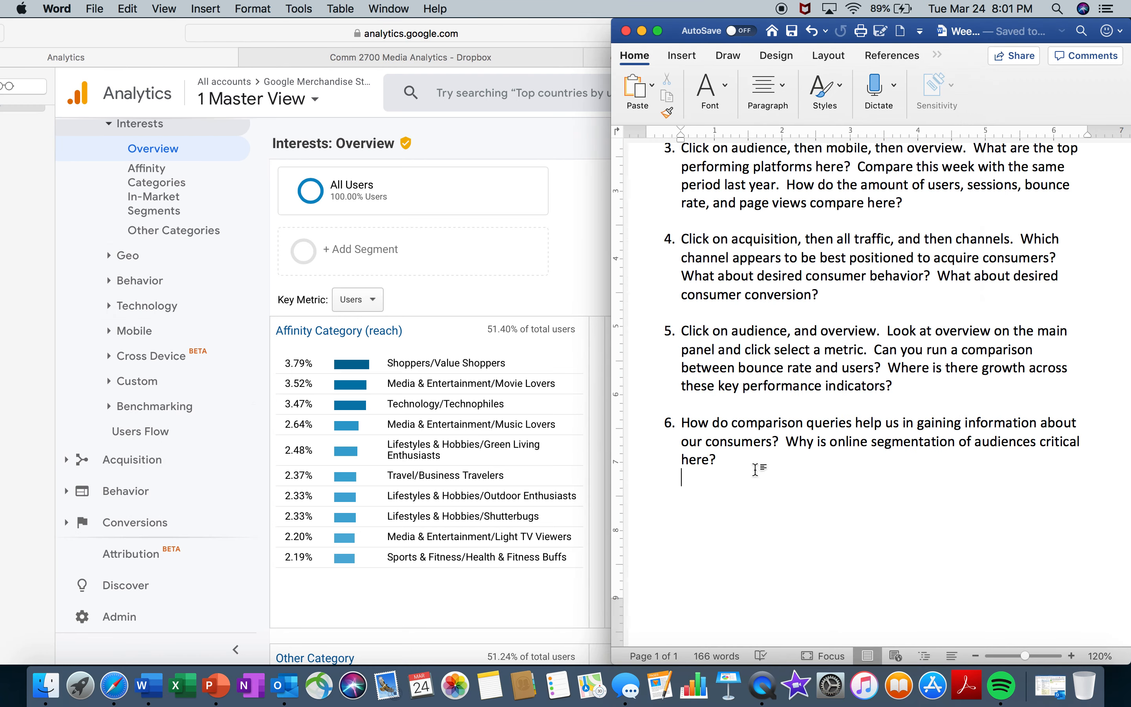
drag(759, 471, 703, 418)
click(882, 464)
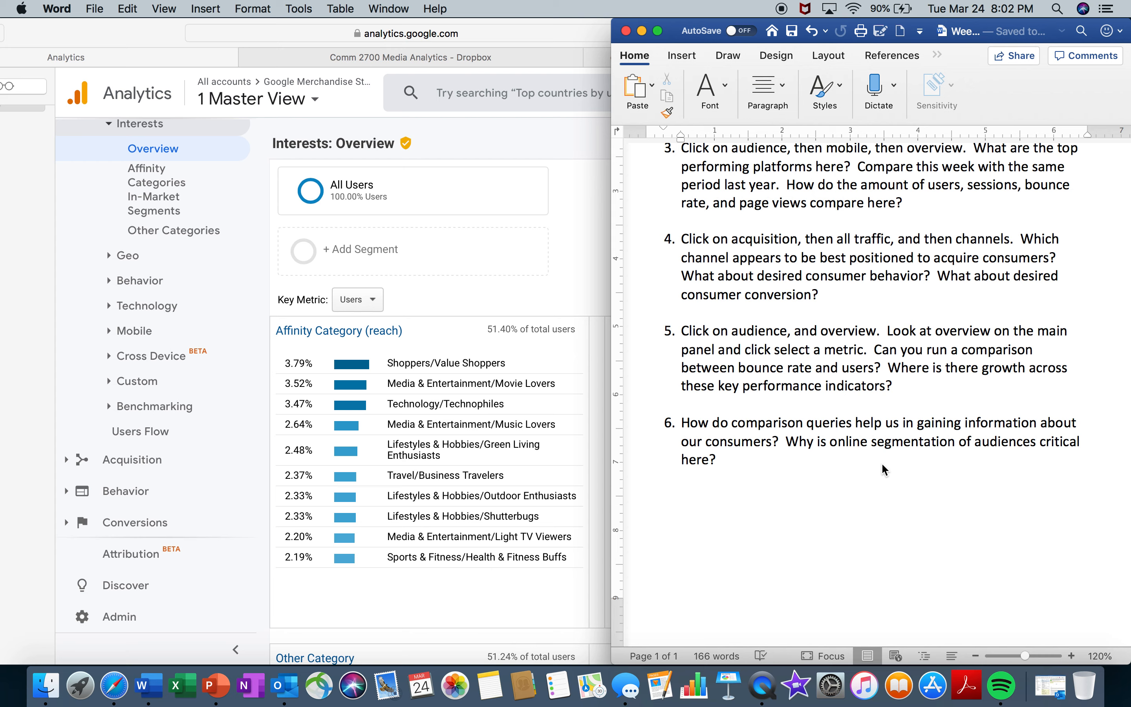
click(577, 241)
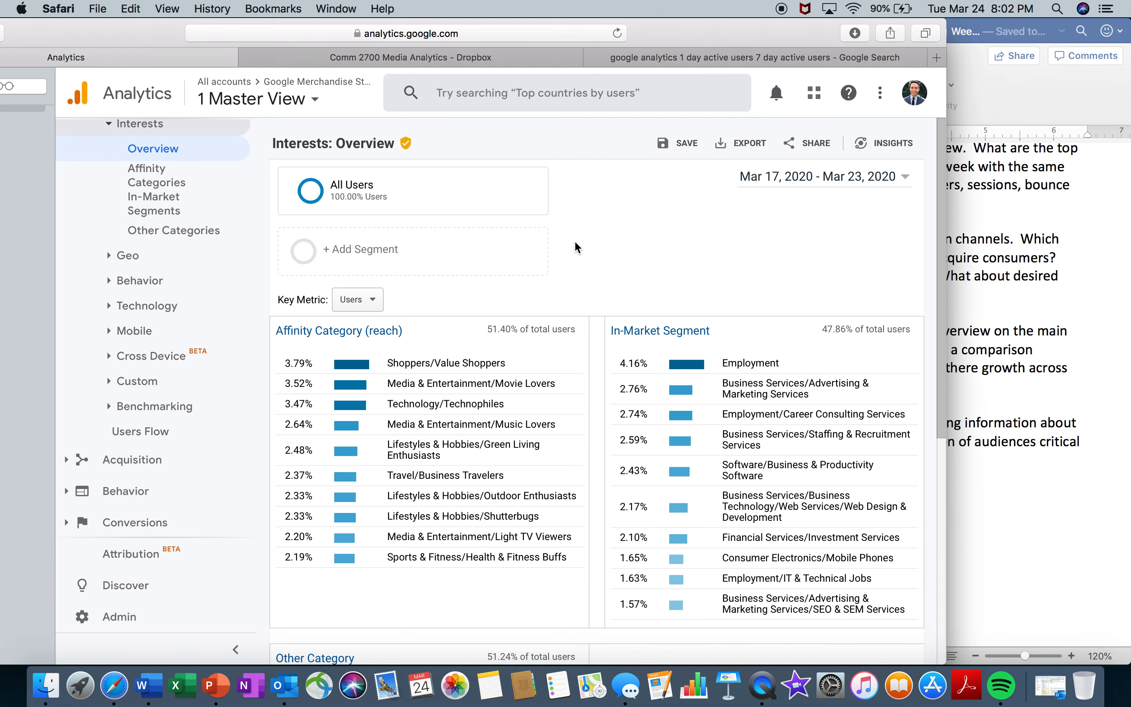